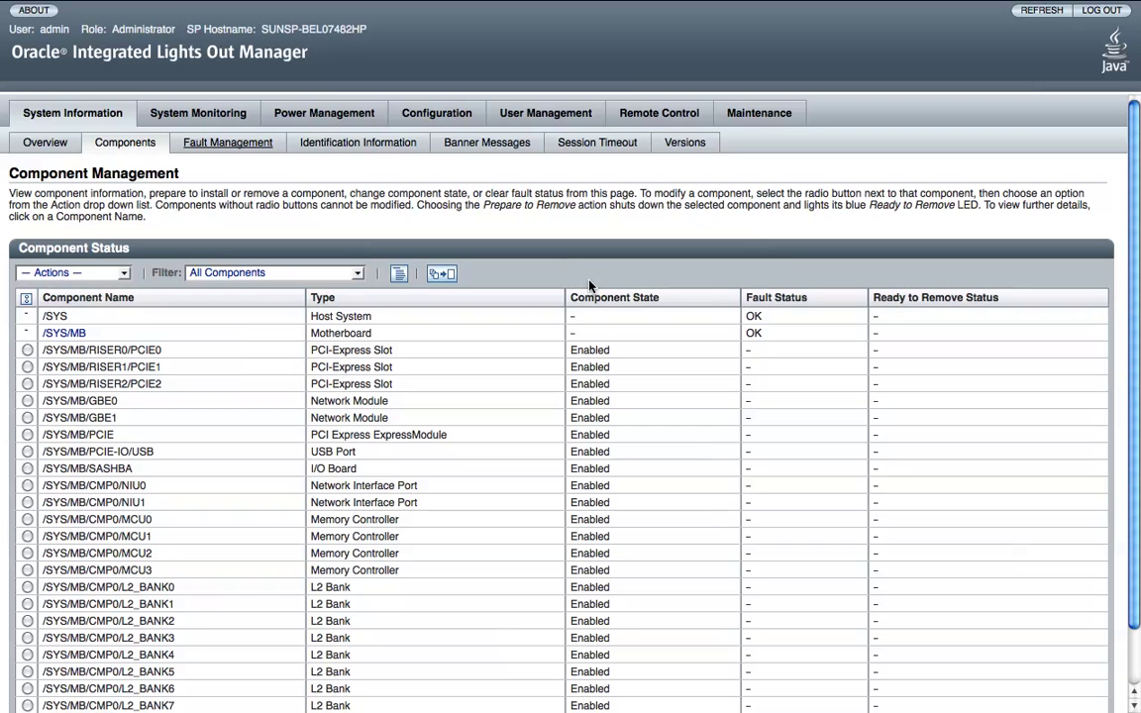
Browse the Components page and check the component actions list without choosing an action.
{"action": "scroll", "coordinate": [588, 286], "scroll_direction": "down", "scroll_amount": 1}
{"action": "scroll", "coordinate": [588, 285], "scroll_direction": "down", "scroll_amount": 1}
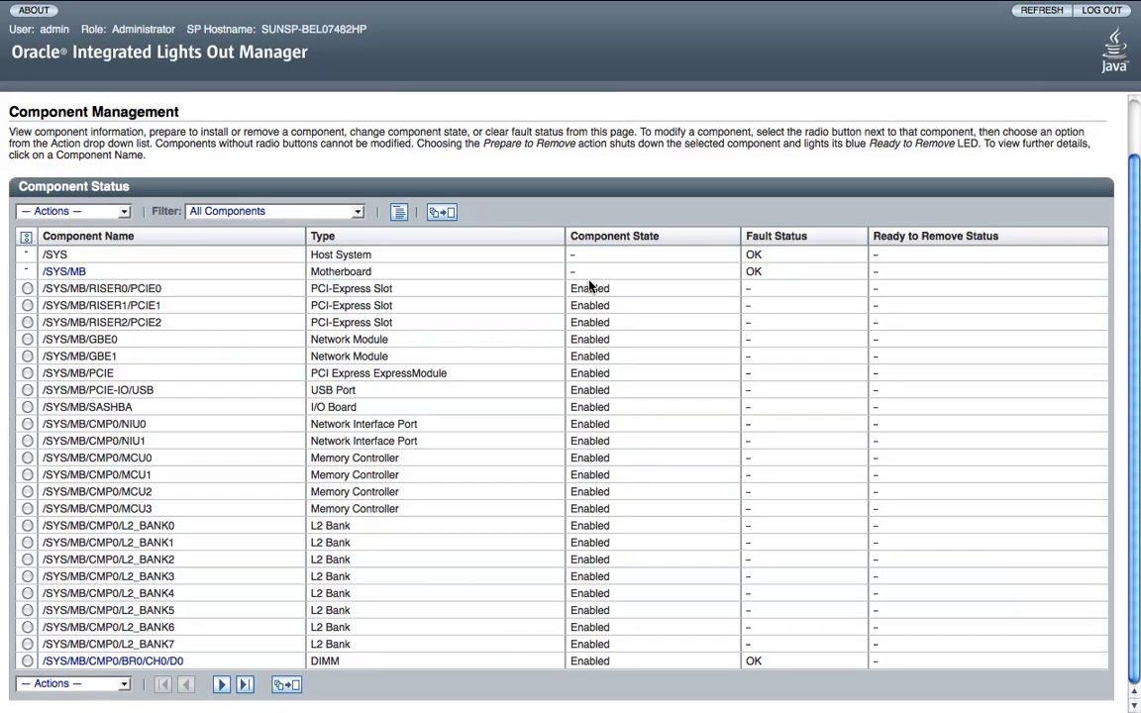
{"action": "scroll", "coordinate": [589, 285], "scroll_direction": "up", "scroll_amount": 1}
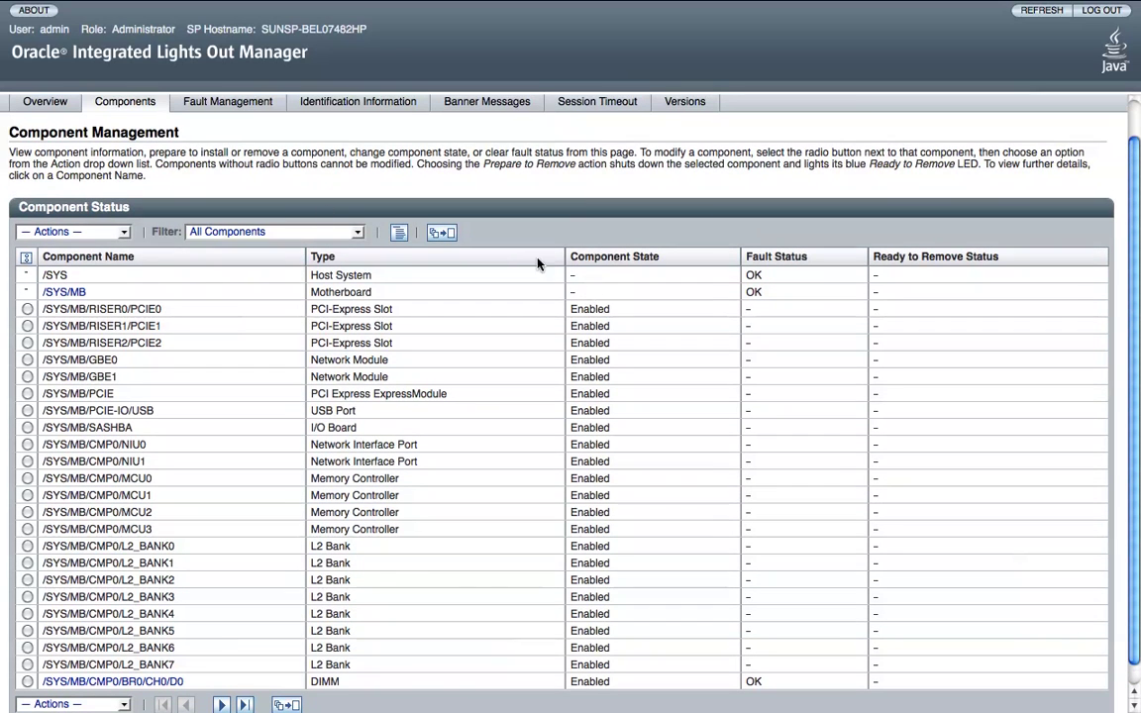
{"action": "left_click", "coordinate": [128, 233]}
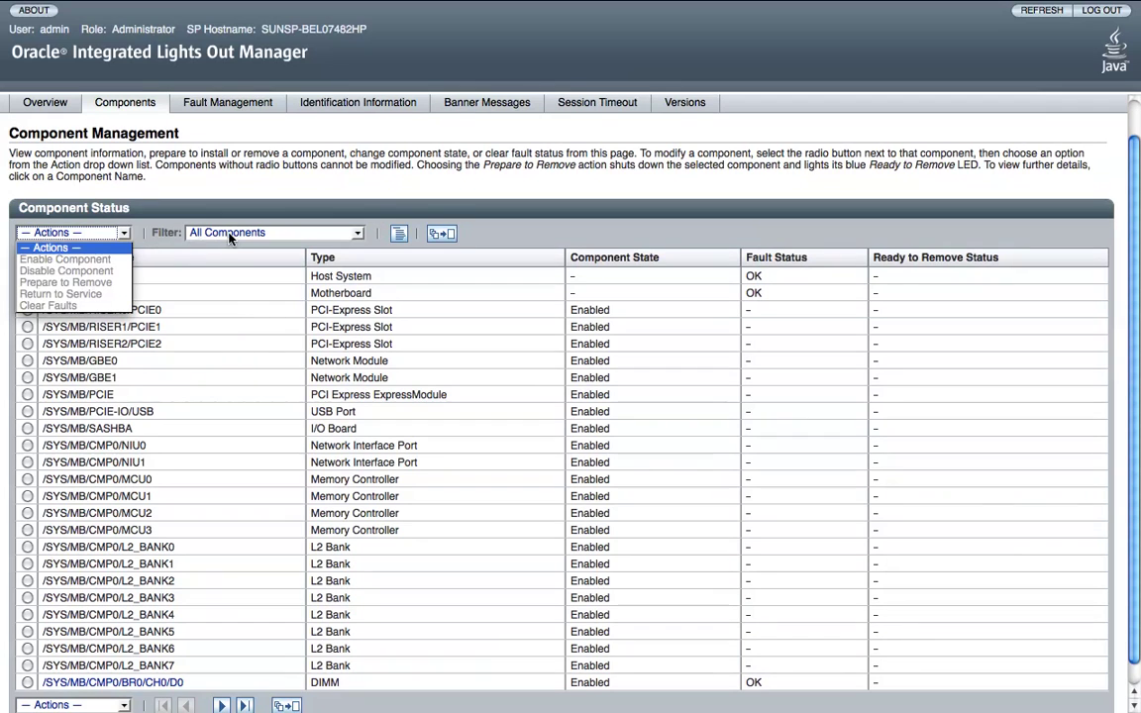
{"action": "left_click", "coordinate": [458, 210]}
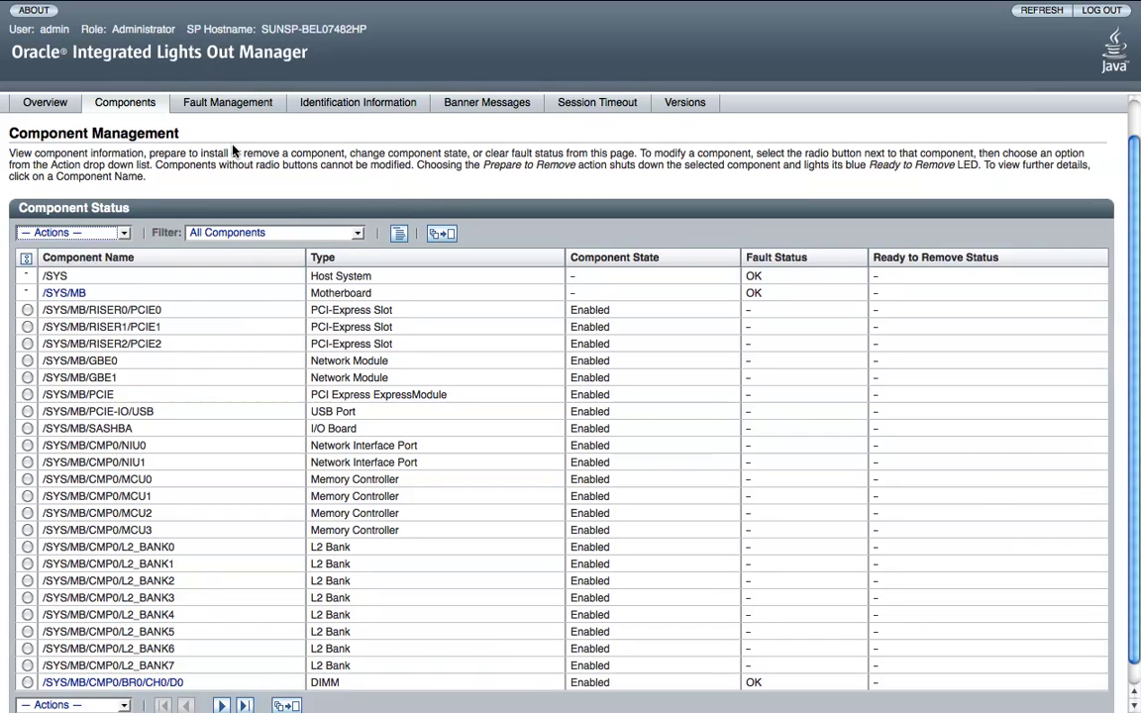
{"action": "scroll", "coordinate": [228, 139], "scroll_direction": "up", "scroll_amount": 1}
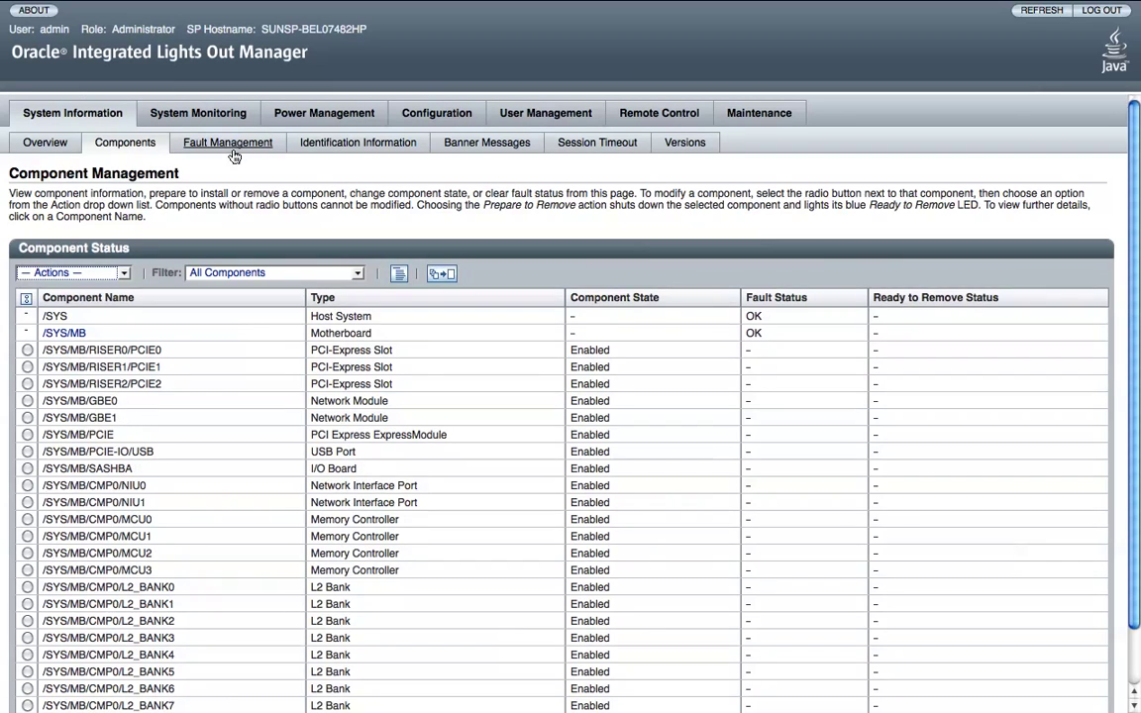
Look over Fault Management and Identification Information, ending on the Banner Messages page.
{"action": "left_click", "coordinate": [229, 144]}
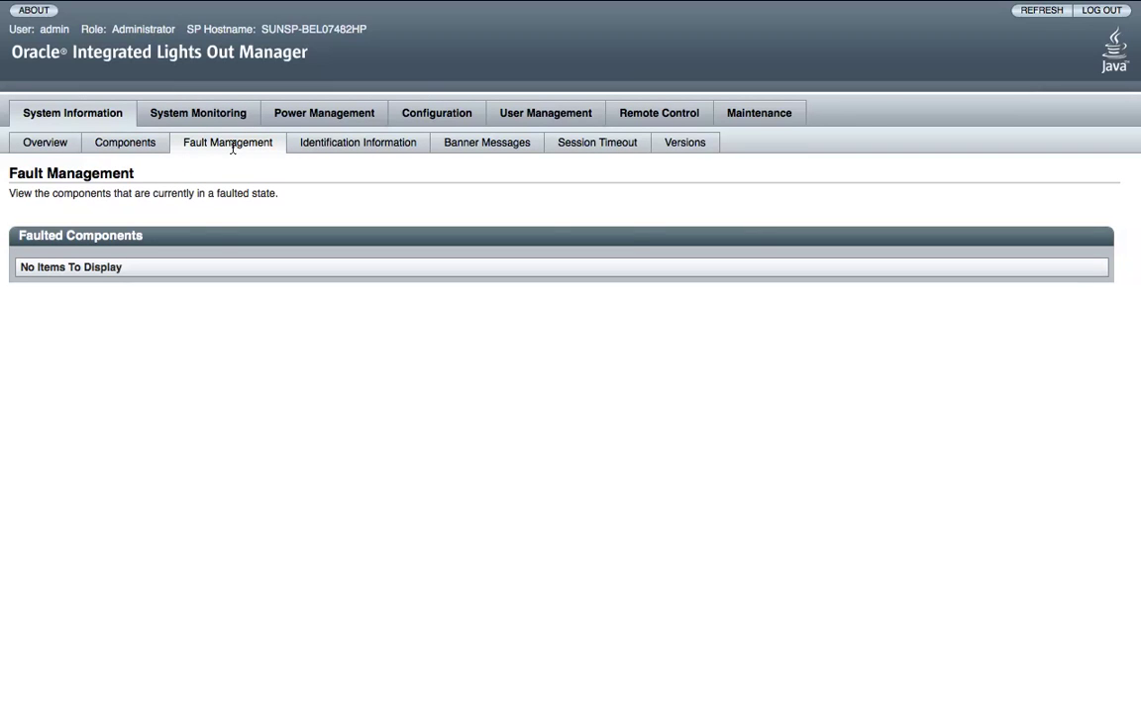
{"action": "left_click", "coordinate": [382, 143]}
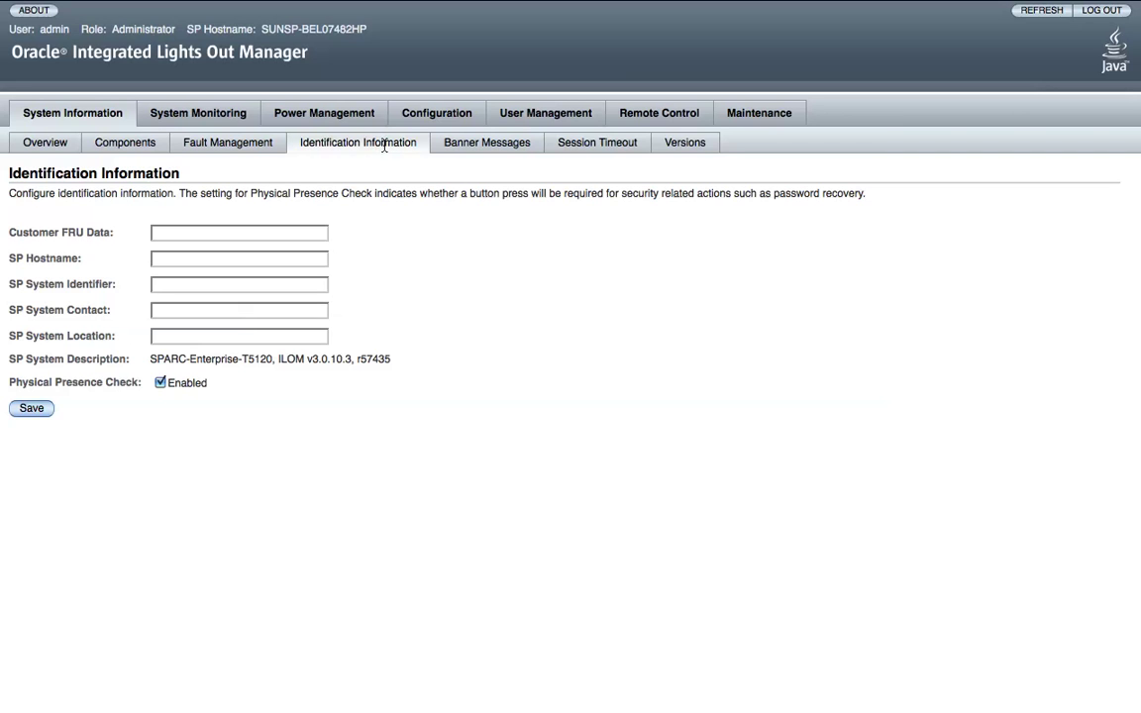
{"action": "left_click", "coordinate": [450, 147]}
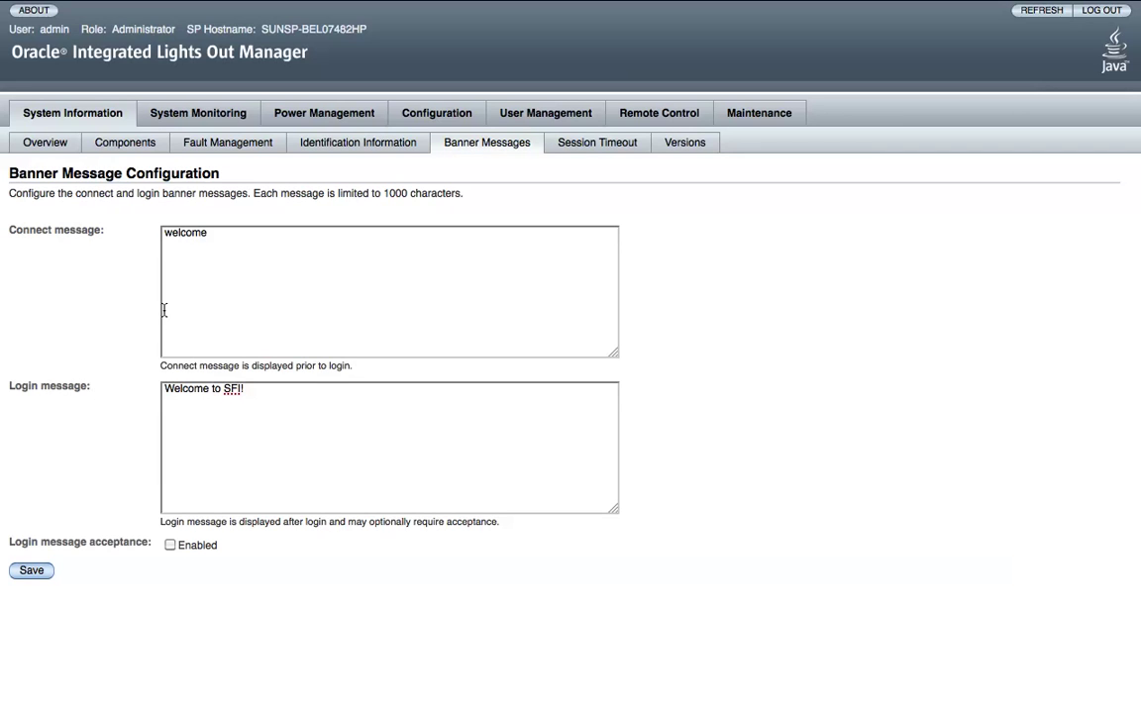
Replace the connect message with 'Witaj !', drafting then removing the 'T5120 1,2 GHz 8 Cores' text.
{"action": "left_click", "coordinate": [248, 269]}
{"action": "key", "text": "super+a"}
{"action": "type", "text": "Witaj ! T5120 1,2 Gh"}
{"action": "key", "text": "BackSpace"}
{"action": "type", "text": "Hz"}
{"action": "type", "text": ","}
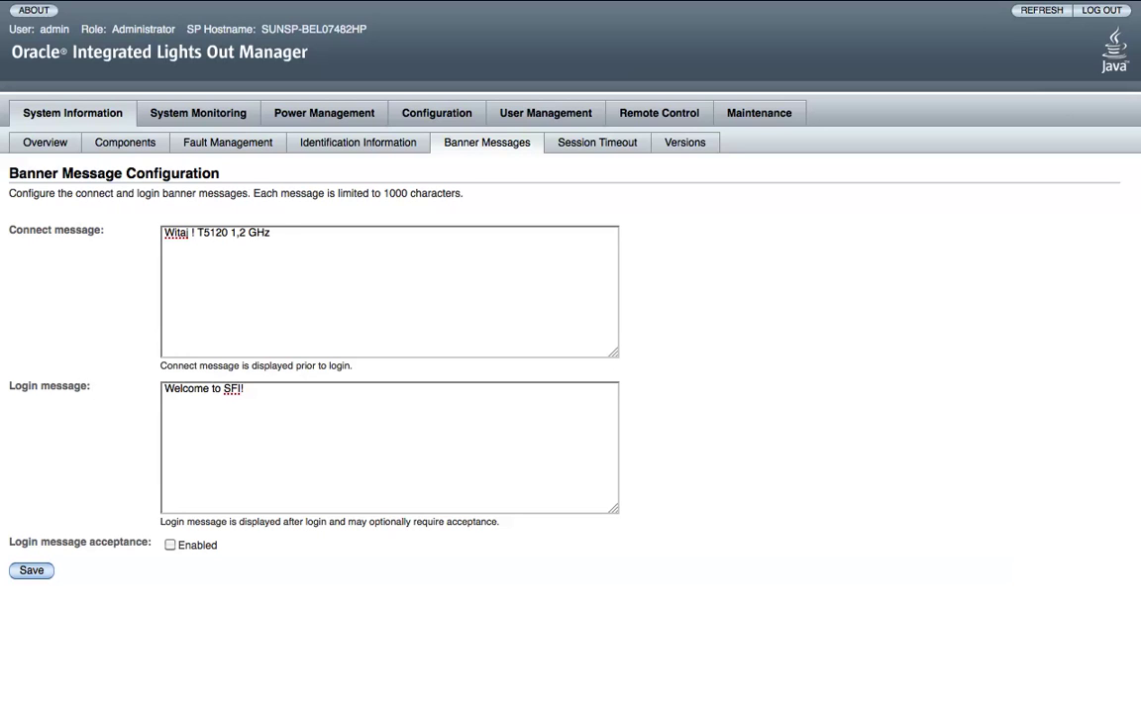
{"action": "key", "text": "BackSpace"}
{"action": "type", "text": "8 Cores"}
{"action": "left_click_drag", "start_coordinate": [196, 233], "coordinate": [377, 237]}
{"action": "key", "text": "super+c"}
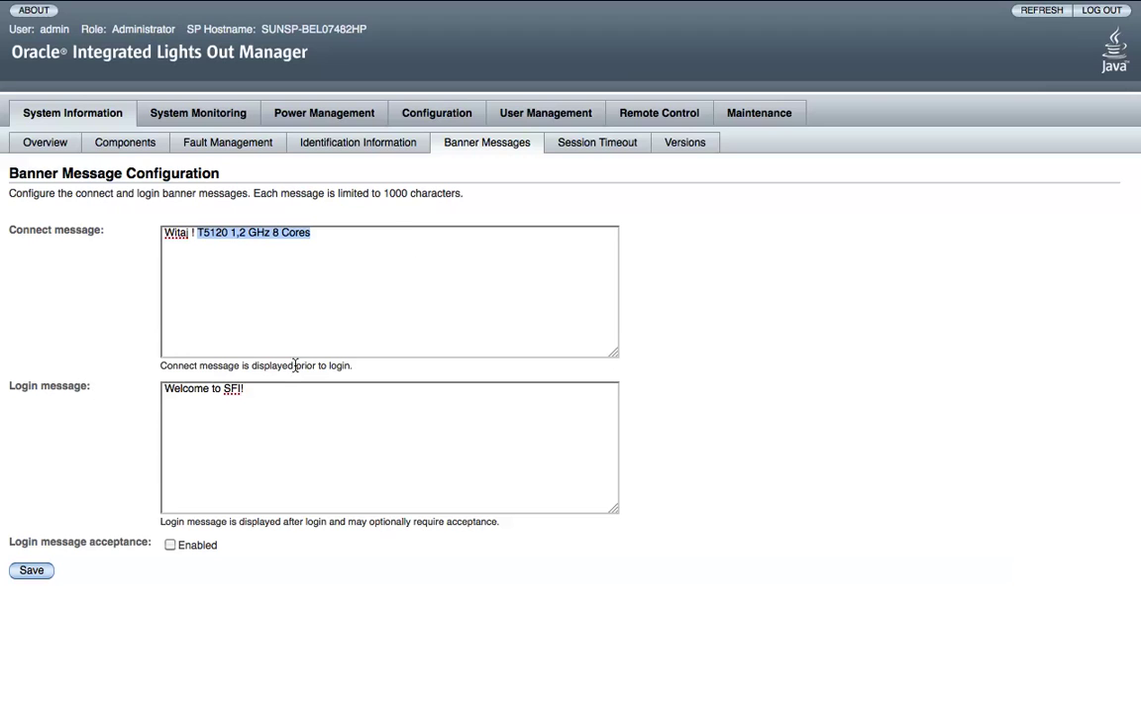
{"action": "key", "text": "Delete"}
Set the login message to the T5120 specs plus the user account details, require acceptance, and save.
{"action": "left_click", "coordinate": [270, 398]}
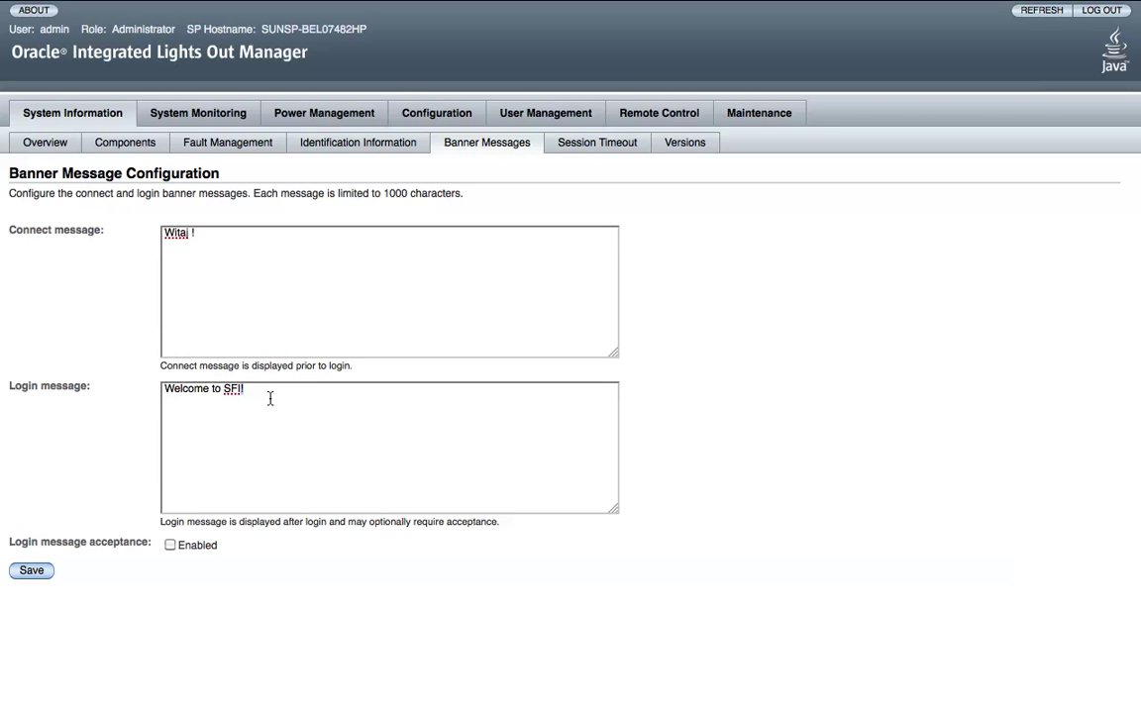
{"action": "key", "text": "super+a"}
{"action": "key", "text": "super+v"}
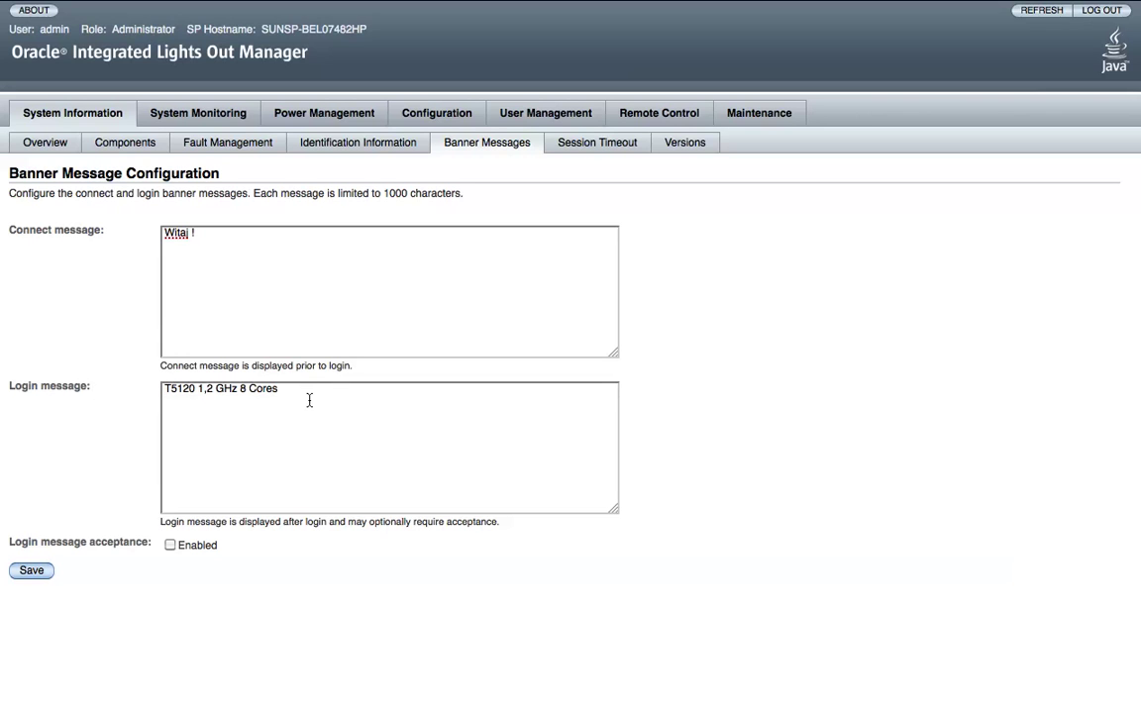
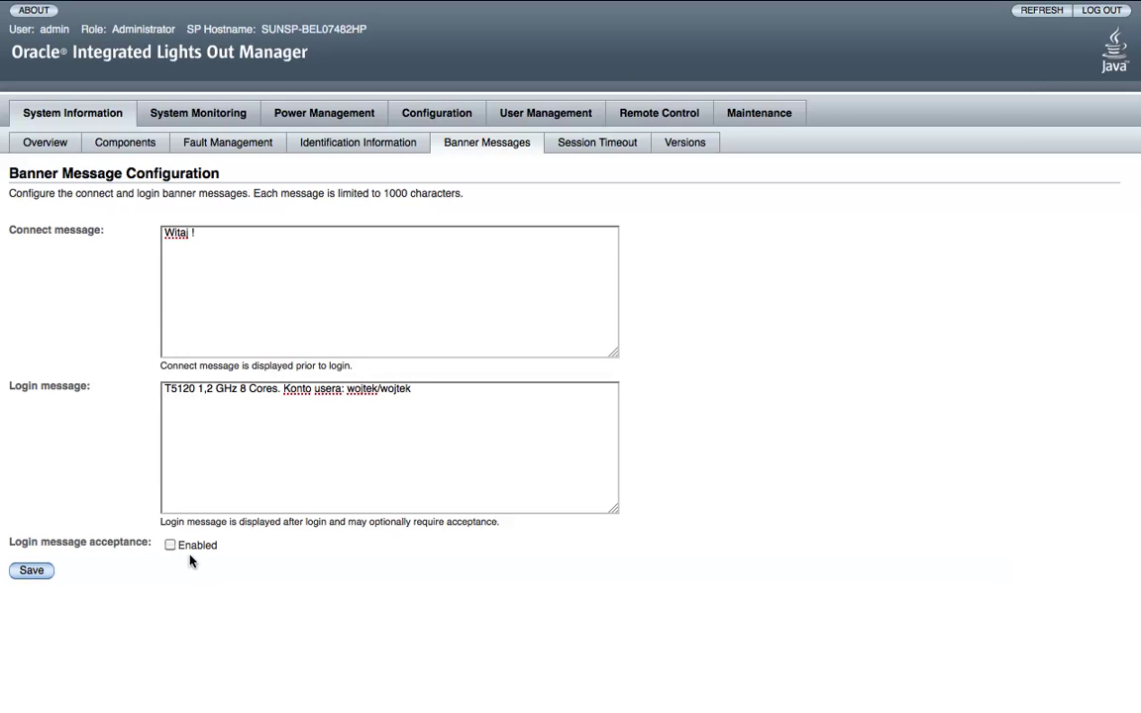
{"action": "left_click", "coordinate": [174, 549]}
{"action": "left_click", "coordinate": [32, 570]}
Apply a 1 hour session time-out, then check firmware Versions before heading to System Monitoring.
{"action": "left_click", "coordinate": [624, 145]}
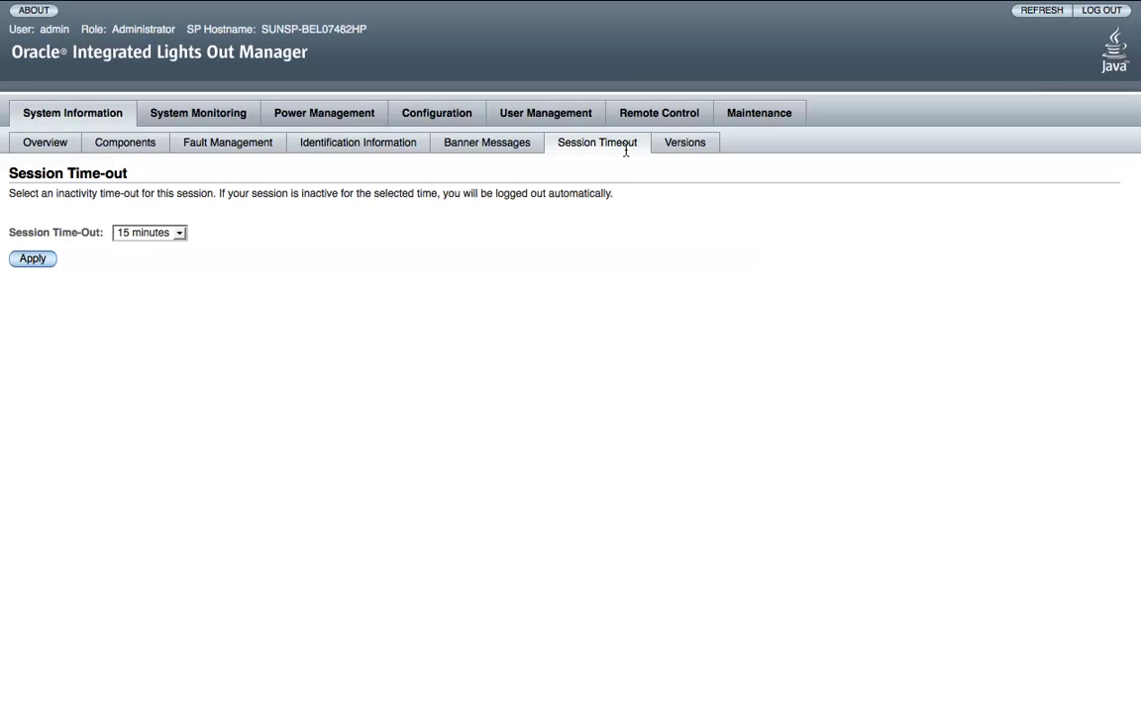
{"action": "left_click", "coordinate": [179, 233]}
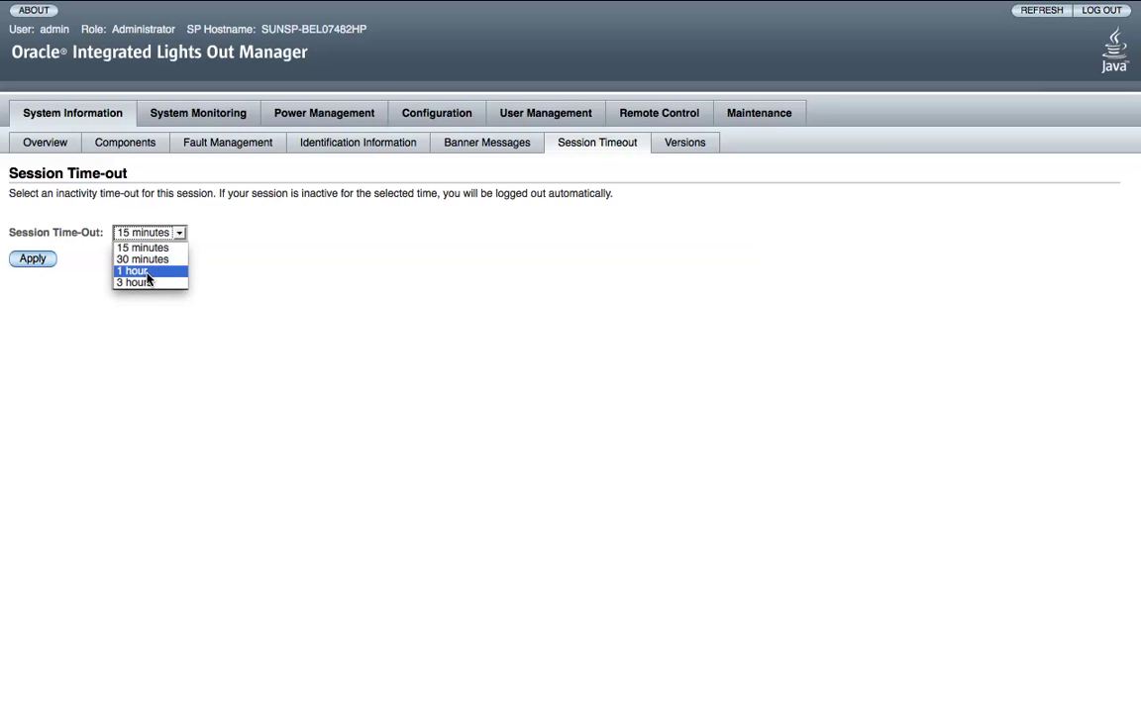
{"action": "left_click", "coordinate": [148, 282]}
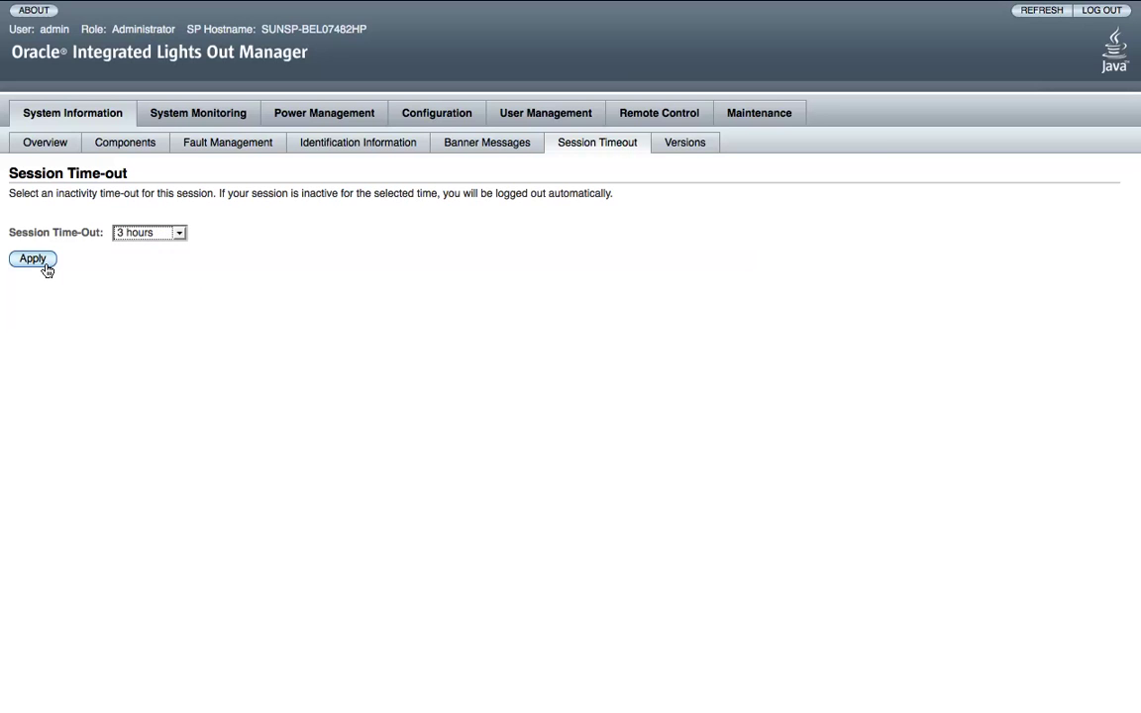
{"action": "left_click", "coordinate": [169, 233]}
{"action": "left_click", "coordinate": [139, 269]}
{"action": "left_click", "coordinate": [31, 260]}
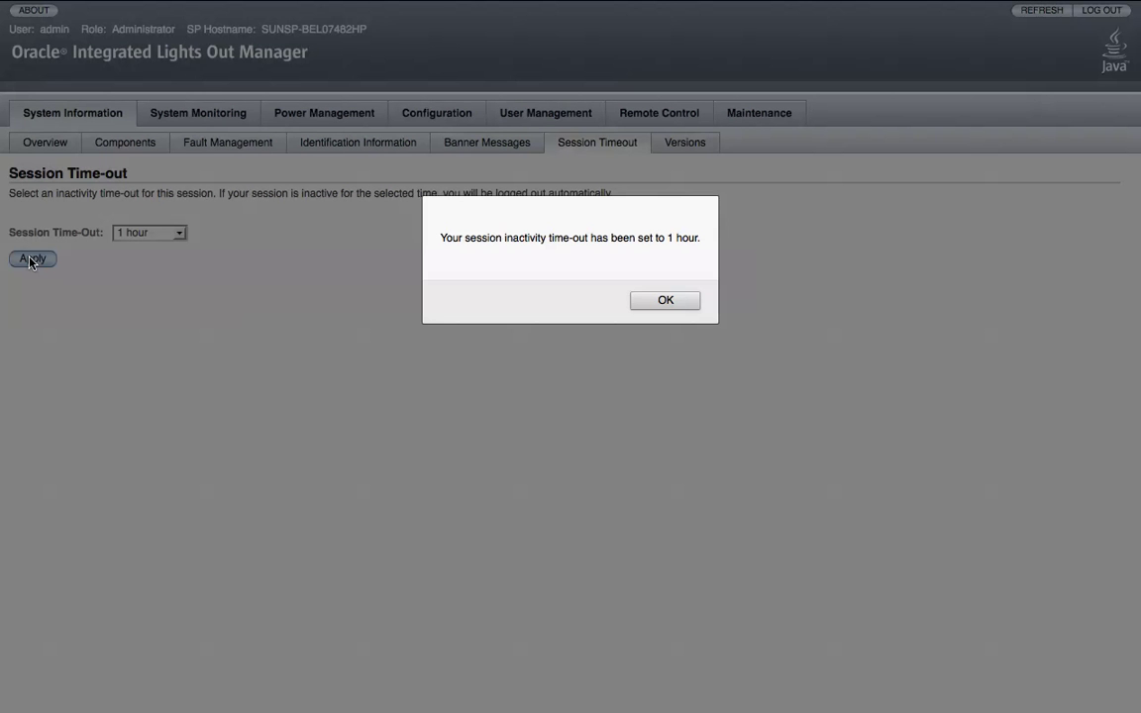
{"action": "left_click", "coordinate": [664, 300]}
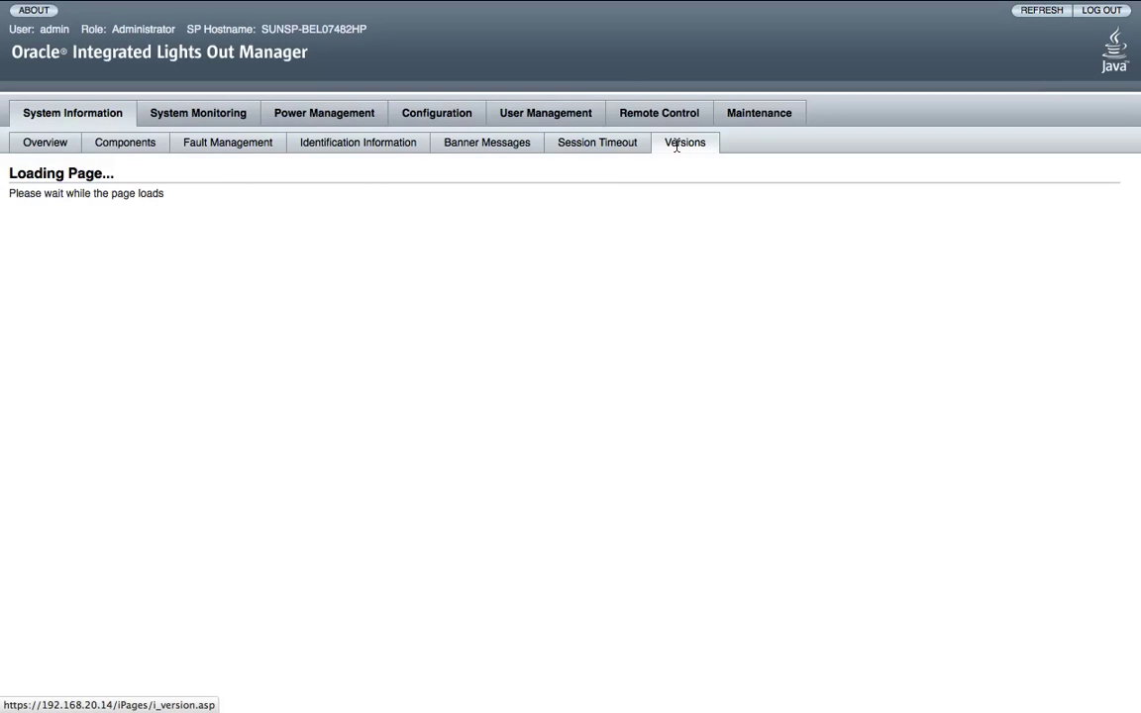
{"action": "left_click", "coordinate": [679, 142]}
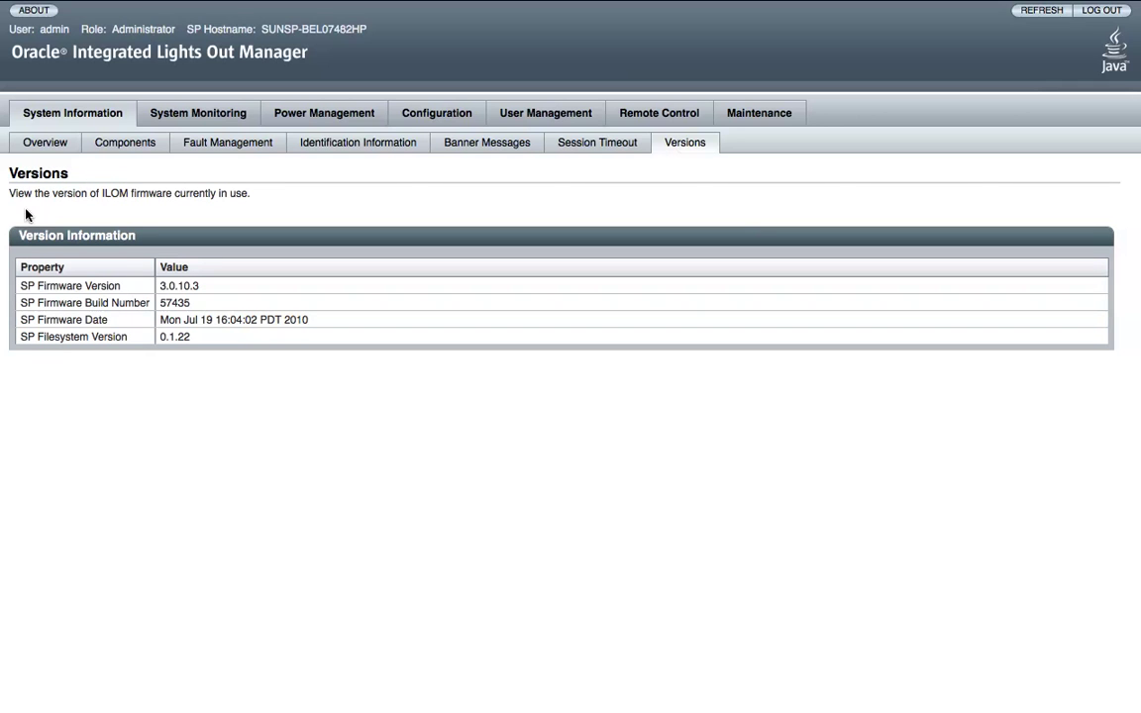
{"action": "left_click", "coordinate": [187, 115]}
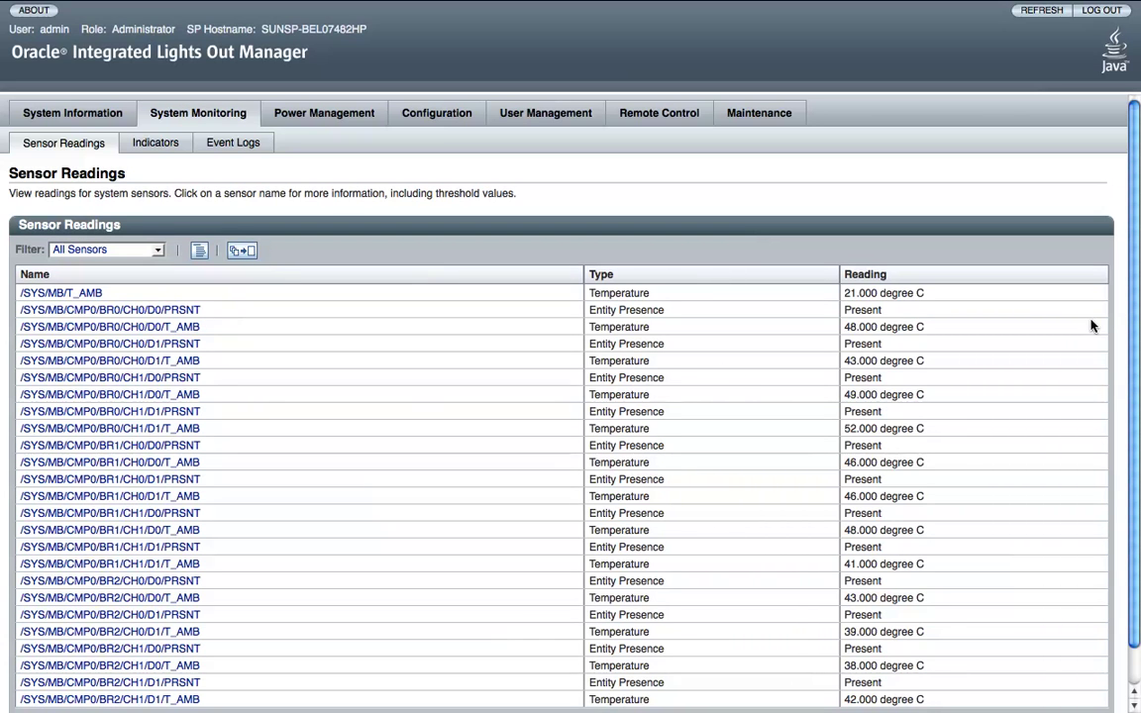
Review the sensor readings table, then bring up the system indicator LEDs list.
{"action": "scroll", "coordinate": [1092, 326], "scroll_direction": "down", "scroll_amount": 1}
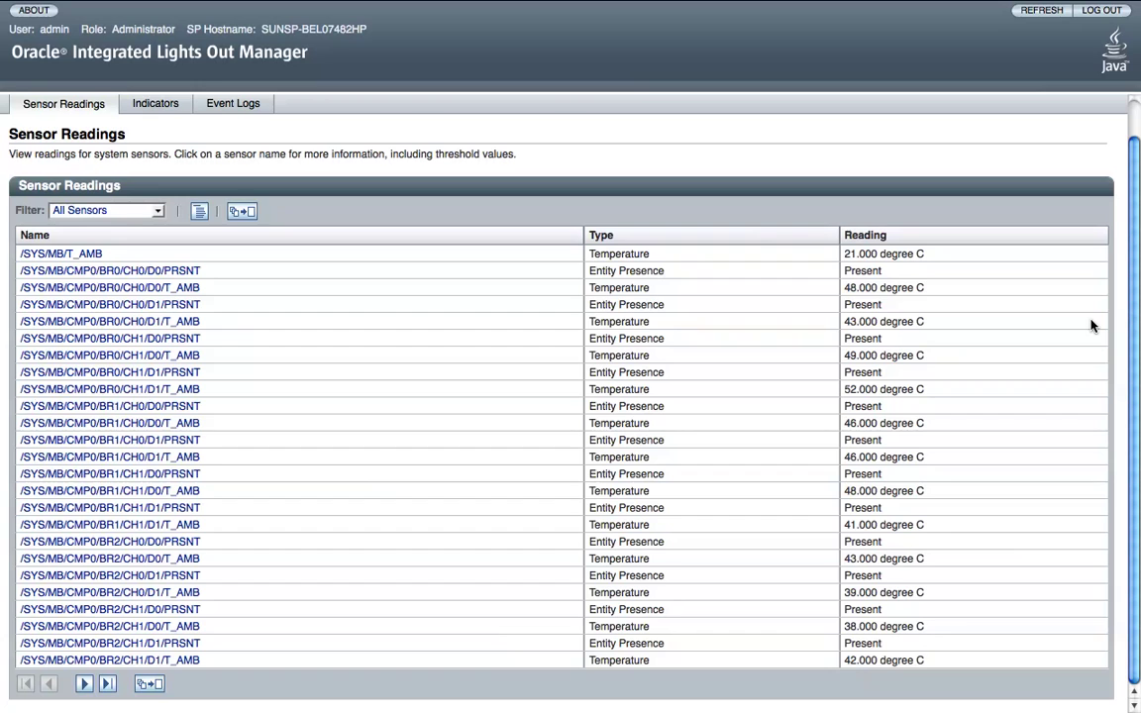
{"action": "scroll", "coordinate": [1092, 326], "scroll_direction": "up", "scroll_amount": 1}
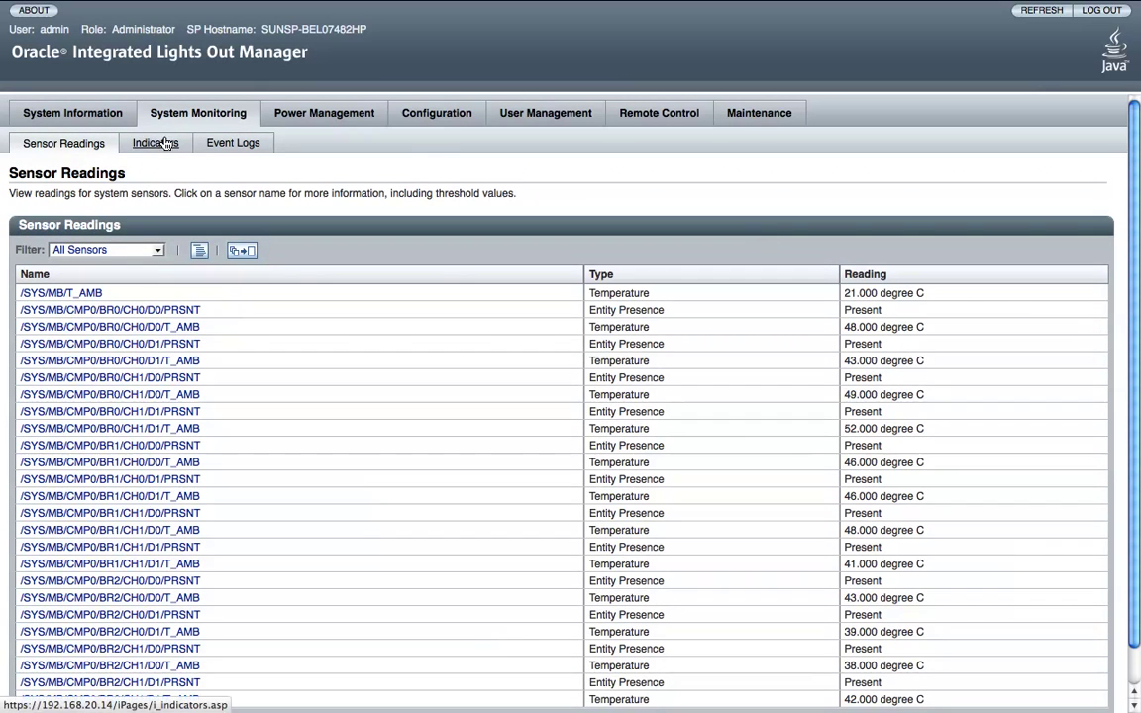
{"action": "left_click", "coordinate": [160, 142]}
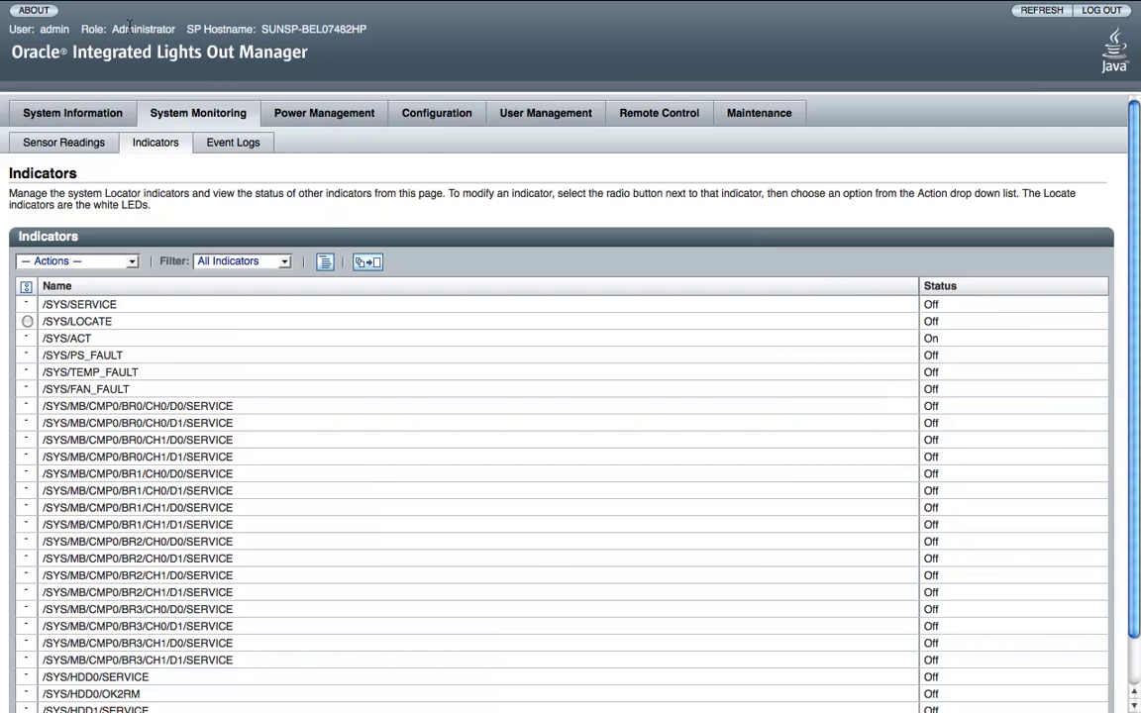
Read through the service processor event log entries, then move on to Power Management.
{"action": "left_click", "coordinate": [227, 142]}
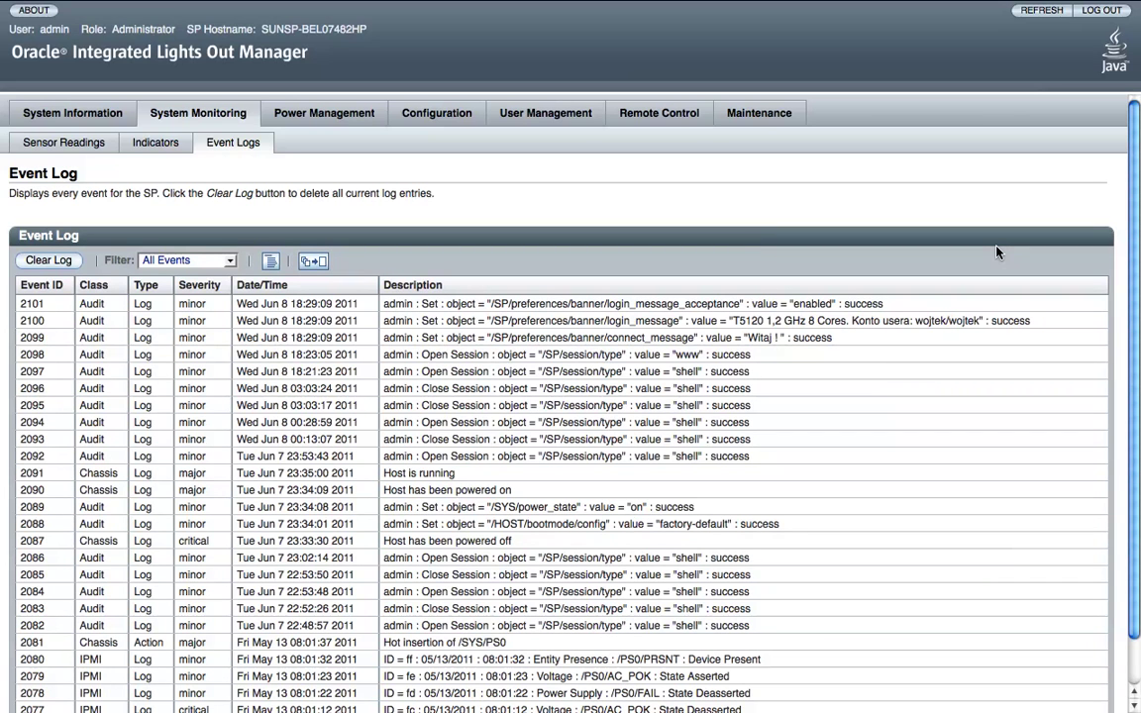
{"action": "scroll", "coordinate": [996, 252], "scroll_direction": "down", "scroll_amount": 2}
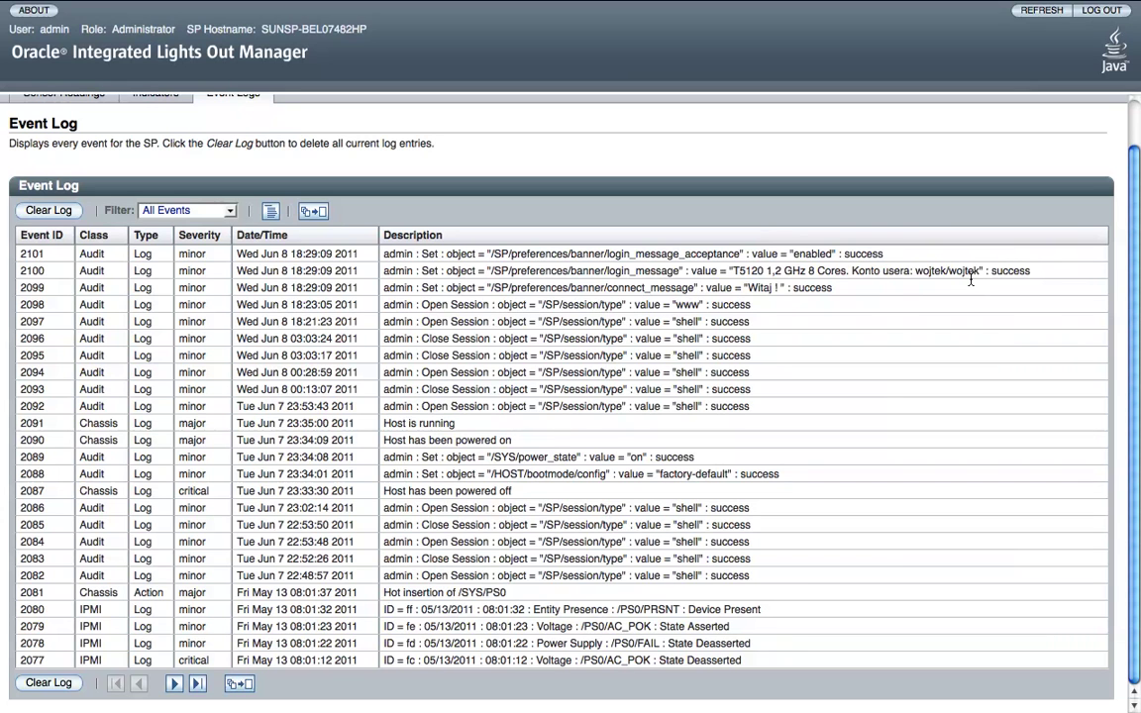
{"action": "scroll", "coordinate": [971, 280], "scroll_direction": "up", "scroll_amount": 1}
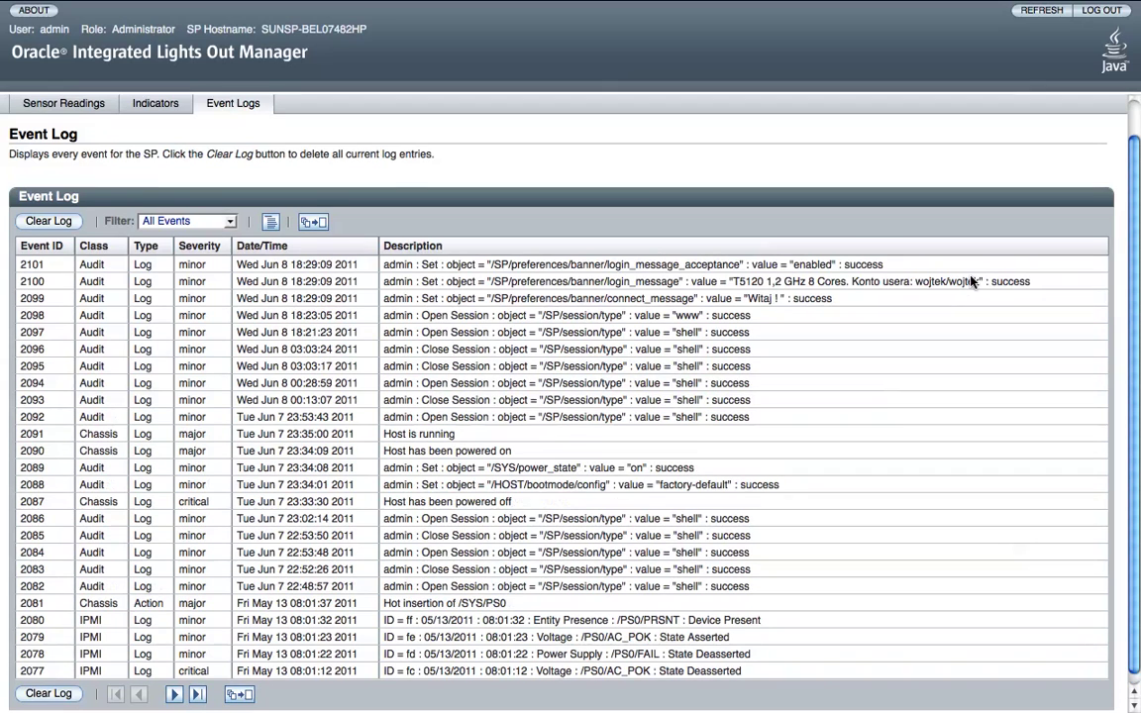
{"action": "scroll", "coordinate": [970, 281], "scroll_direction": "up", "scroll_amount": 1}
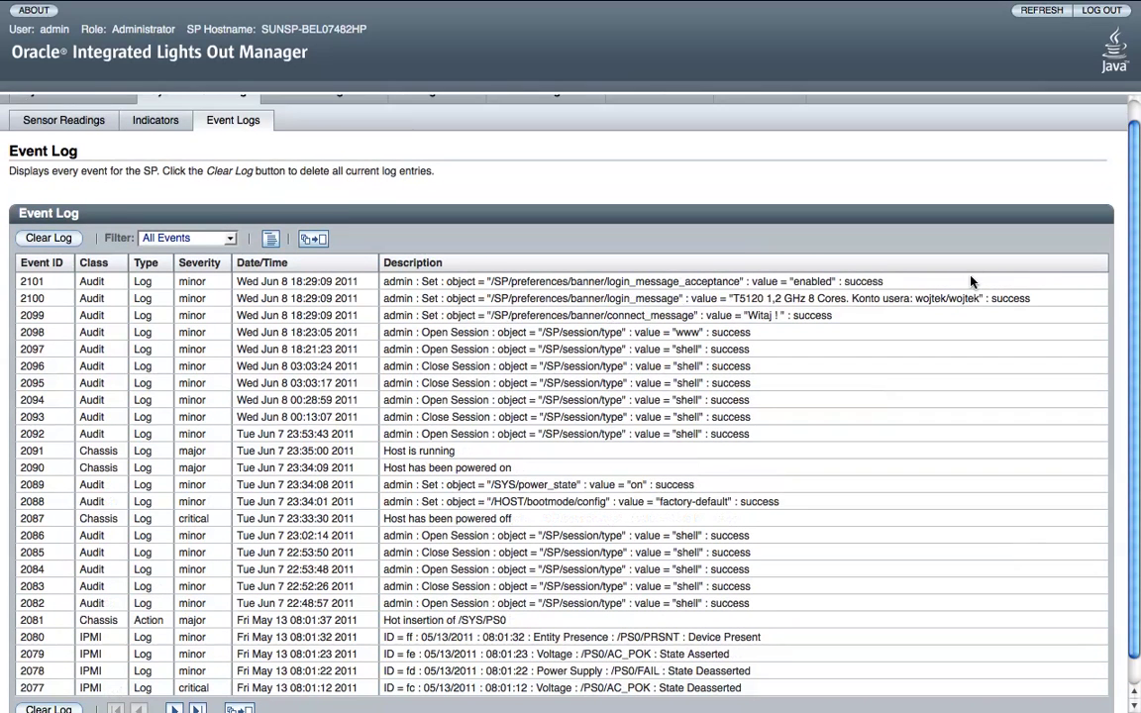
{"action": "scroll", "coordinate": [971, 280], "scroll_direction": "down", "scroll_amount": 2}
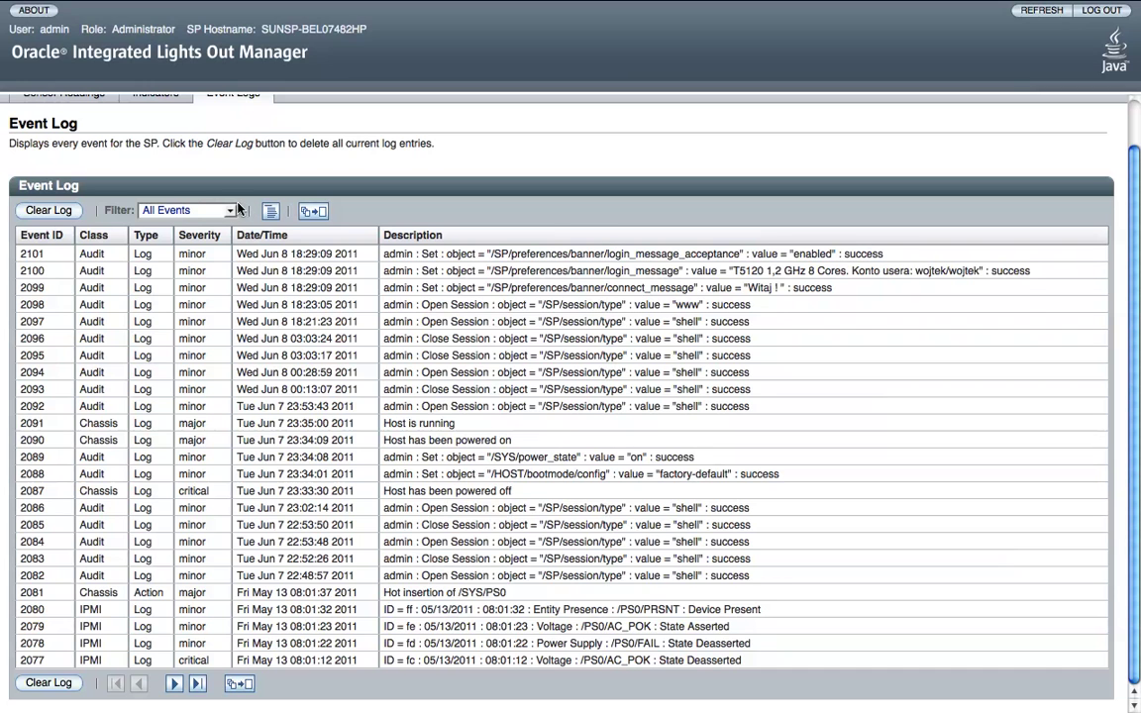
{"action": "scroll", "coordinate": [401, 337], "scroll_direction": "up", "scroll_amount": 3}
{"action": "left_click", "coordinate": [302, 117]}
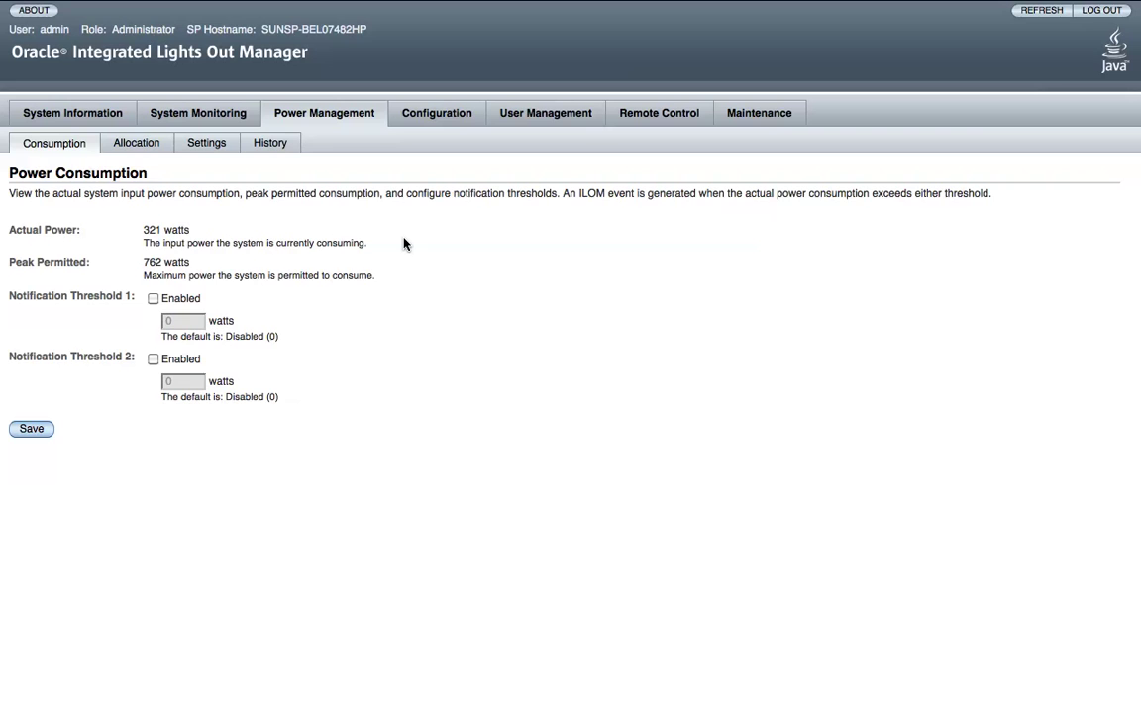
Check the power allocation plan, keep the power policy at Performance, and view power history.
{"action": "left_click", "coordinate": [142, 143]}
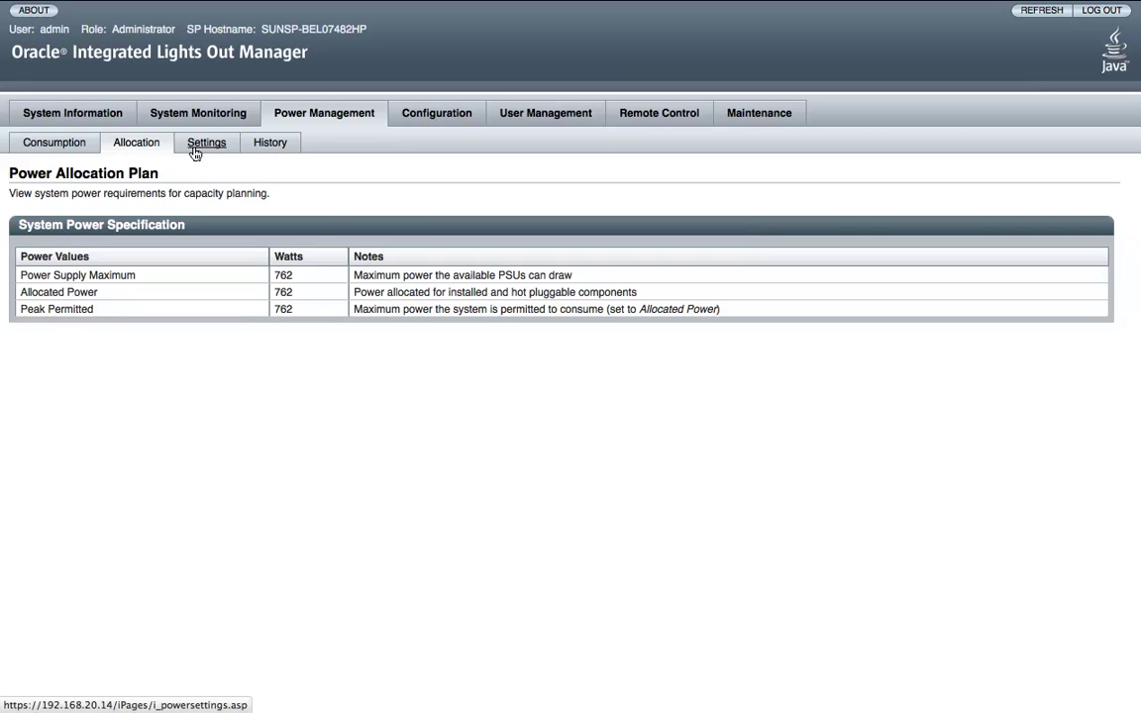
{"action": "left_click", "coordinate": [194, 146]}
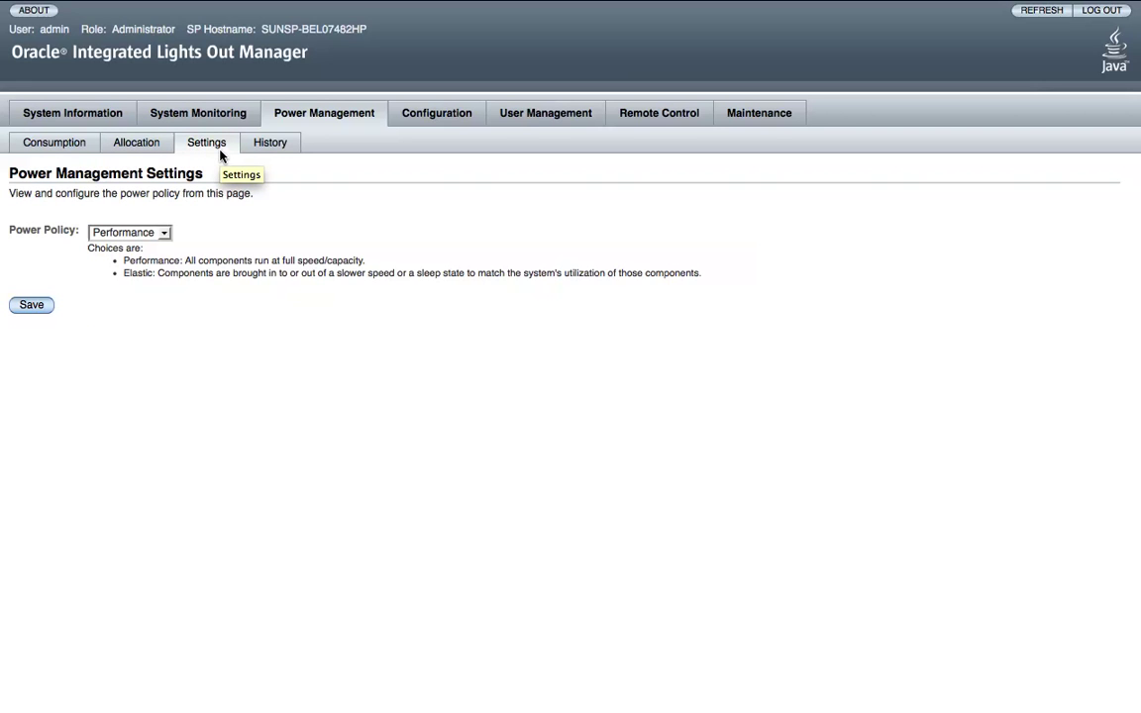
{"action": "left_click", "coordinate": [162, 232]}
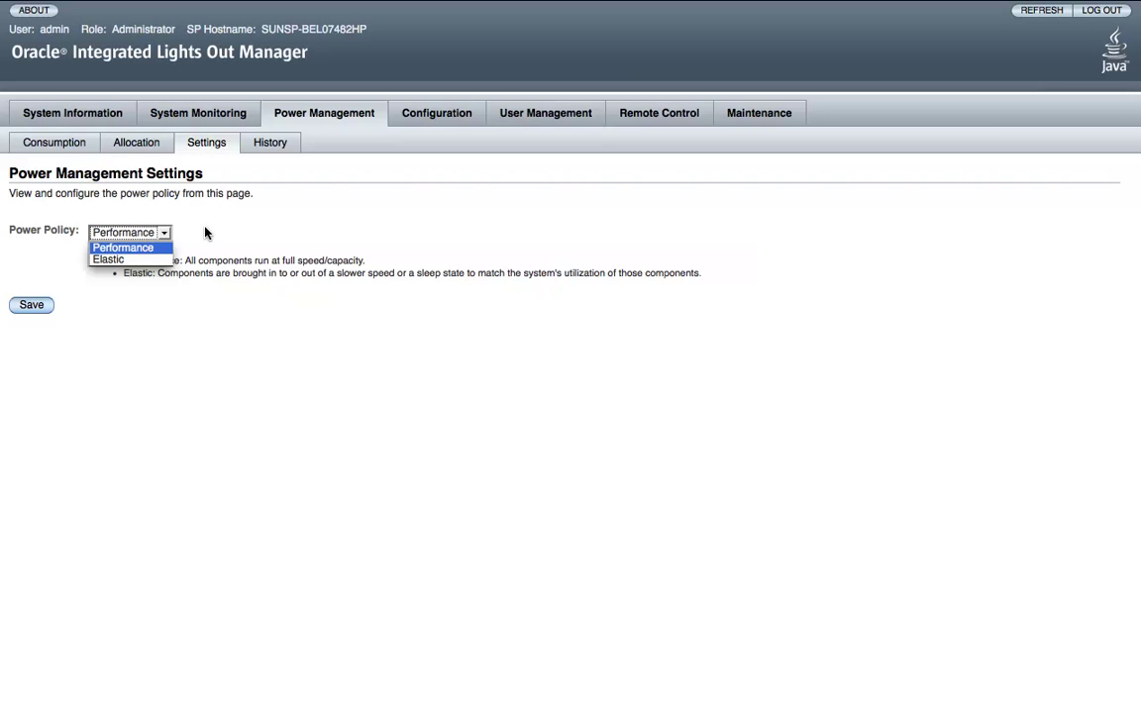
{"action": "left_click", "coordinate": [206, 233]}
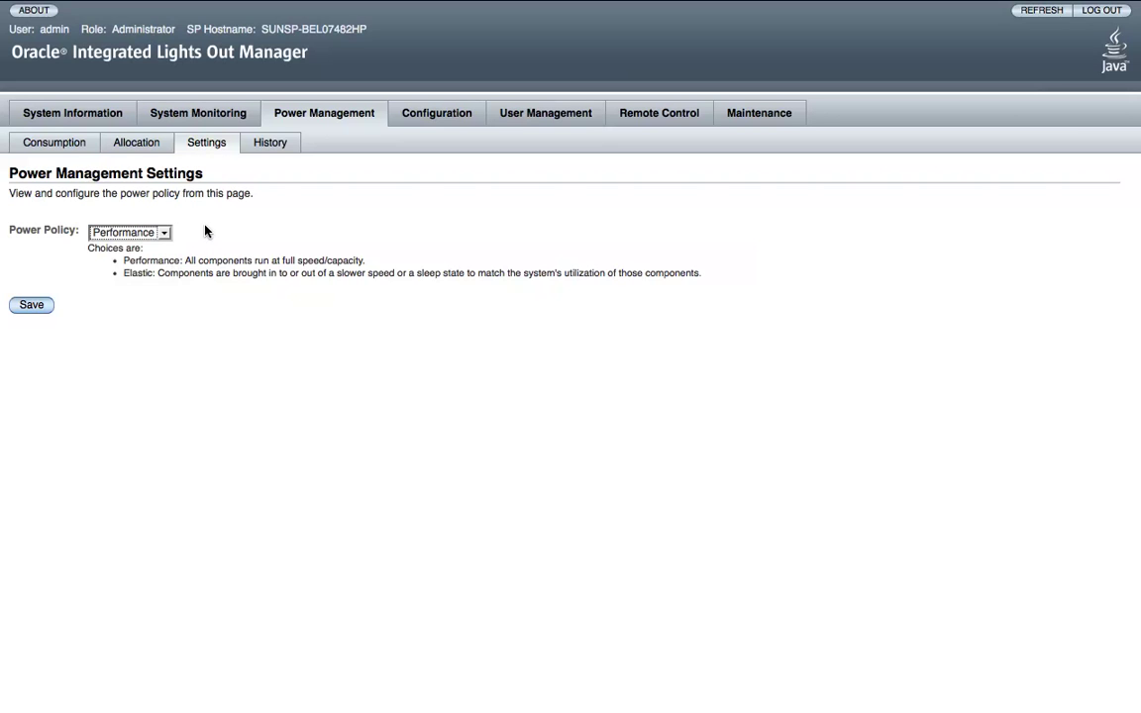
{"action": "left_click", "coordinate": [278, 141]}
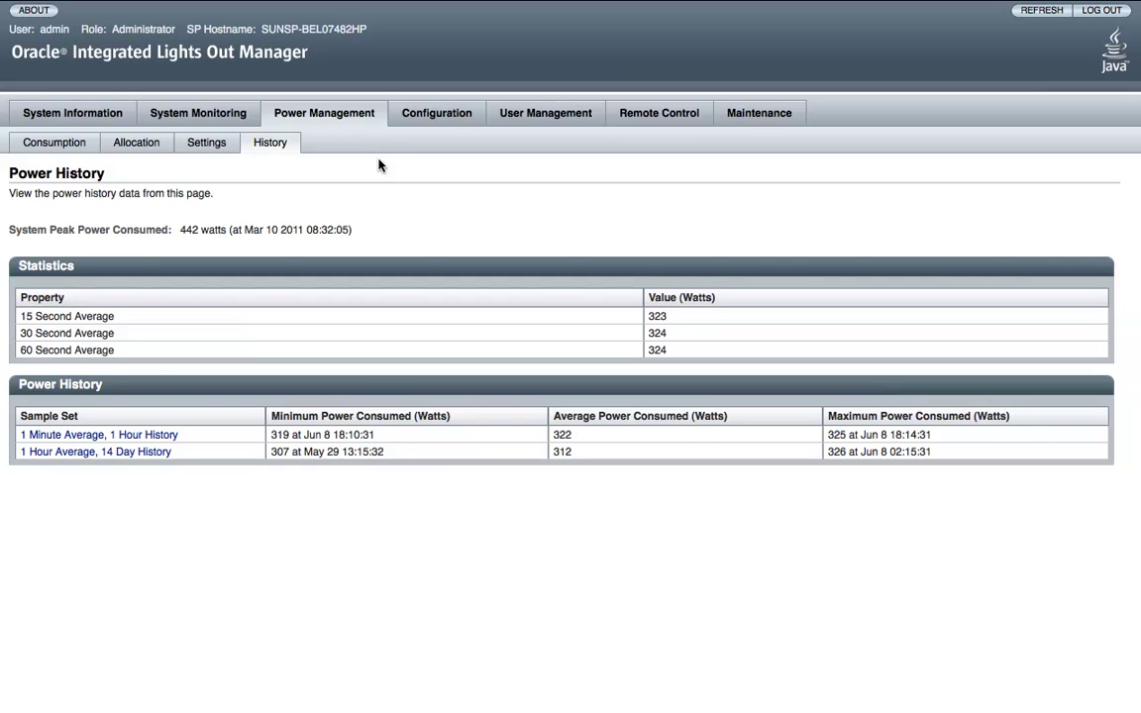
Review the Web Server and SSL Certificate configuration pages before moving to SNMP.
{"action": "left_click", "coordinate": [402, 121]}
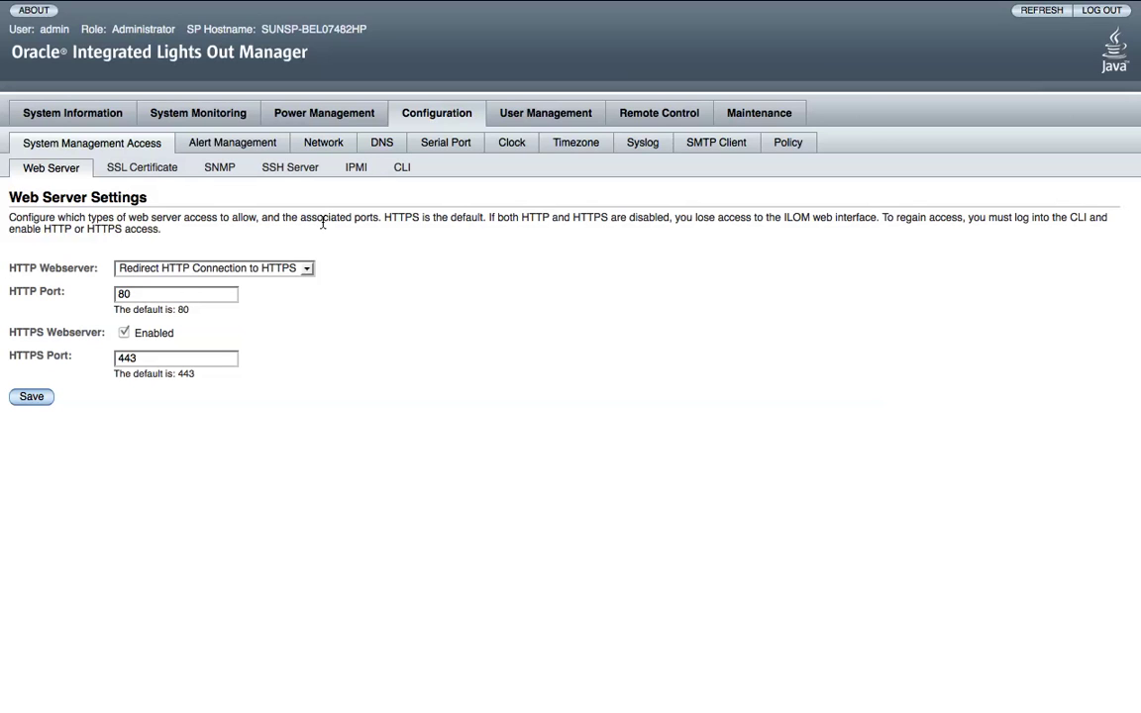
{"action": "left_click", "coordinate": [156, 172]}
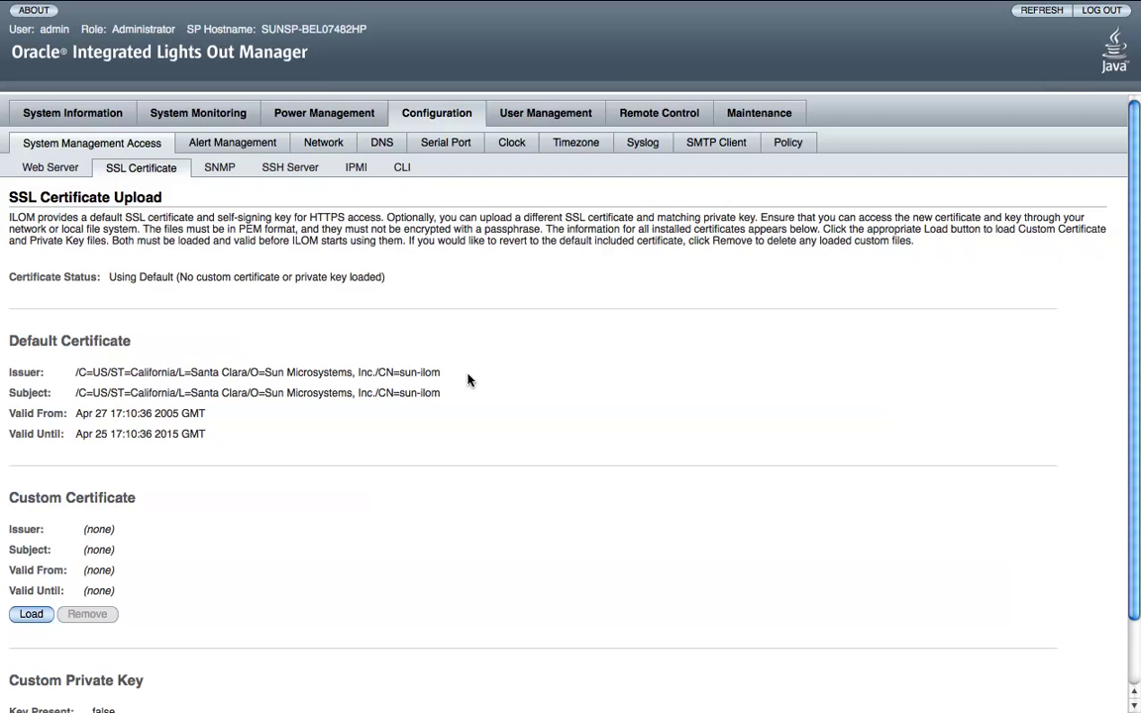
{"action": "scroll", "coordinate": [469, 381], "scroll_direction": "down", "scroll_amount": 2}
{"action": "scroll", "coordinate": [469, 380], "scroll_direction": "up", "scroll_amount": 2}
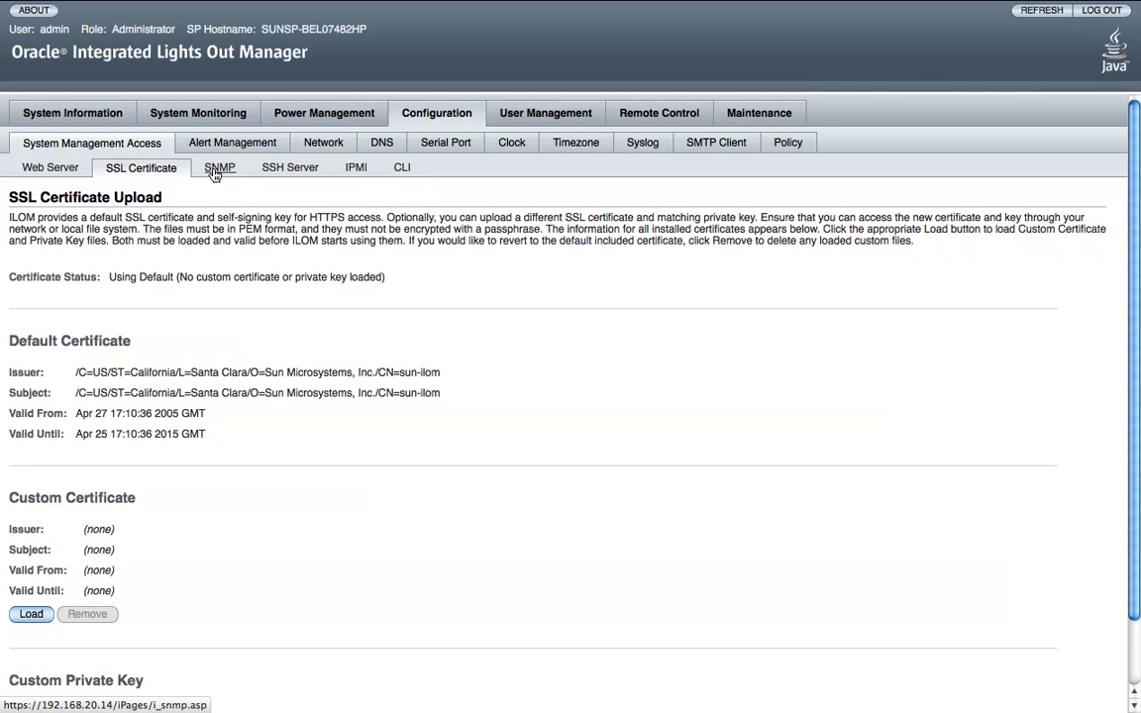
{"action": "left_click", "coordinate": [214, 174]}
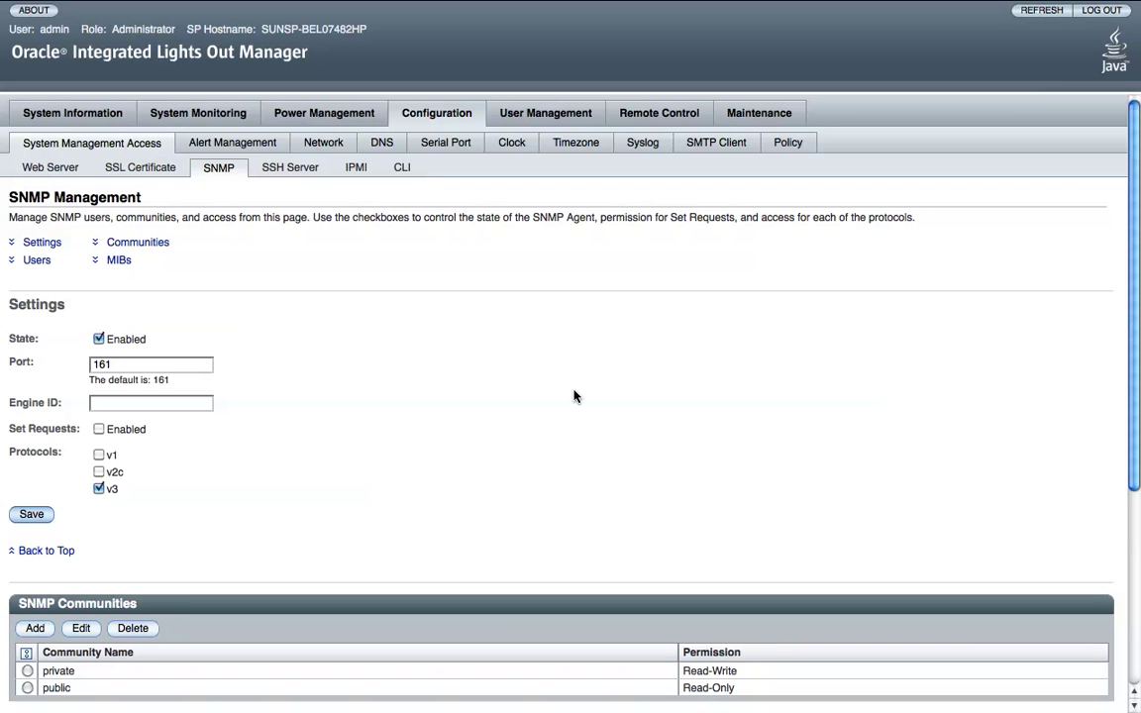
Browse the SNMP settings, communities, users and MIBs, then go to SSH Server settings.
{"action": "left_click", "coordinate": [12, 241]}
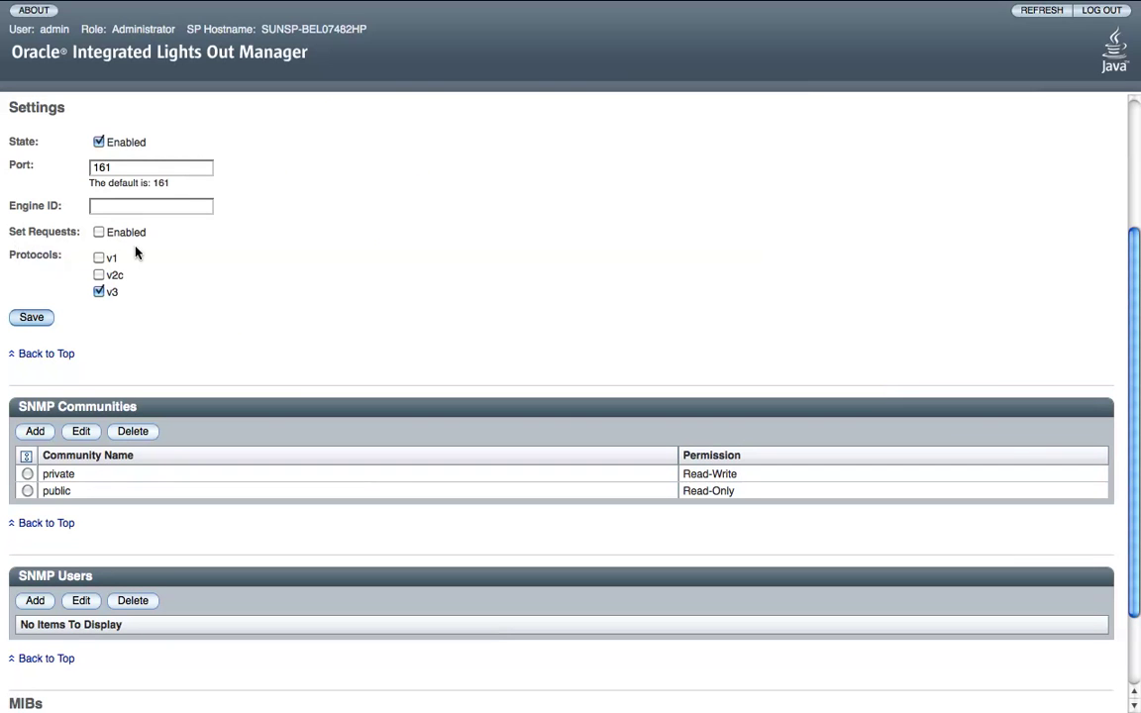
{"action": "scroll", "coordinate": [300, 377], "scroll_direction": "up", "scroll_amount": 3}
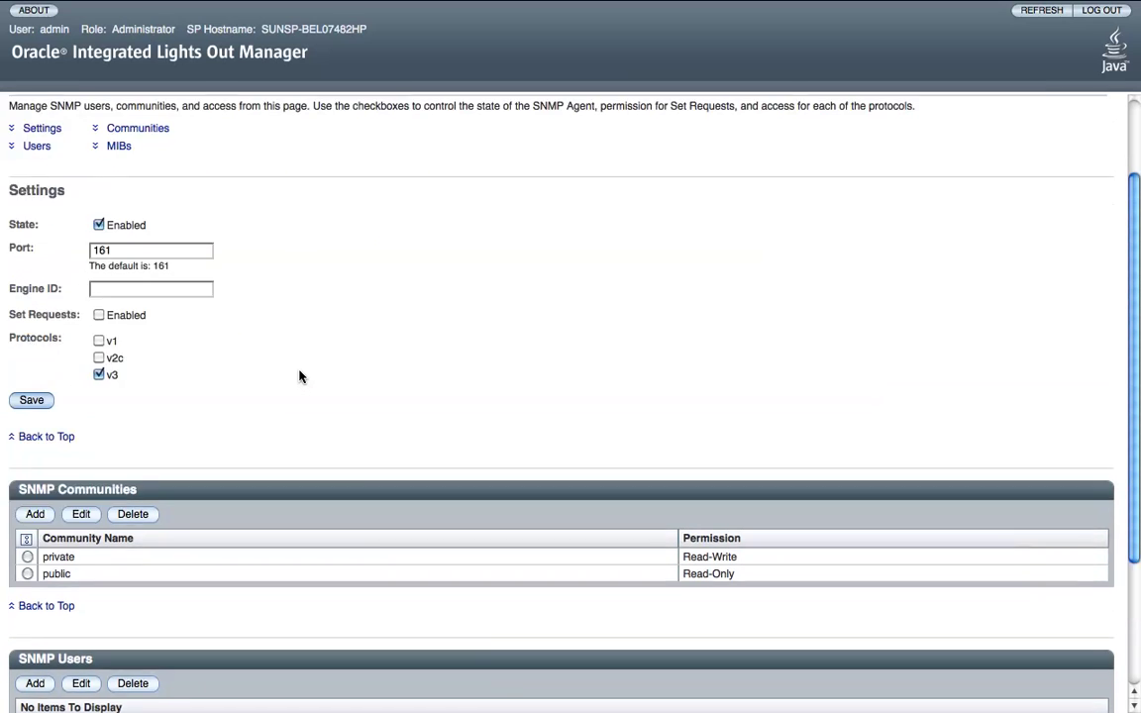
{"action": "scroll", "coordinate": [300, 376], "scroll_direction": "down", "scroll_amount": 5}
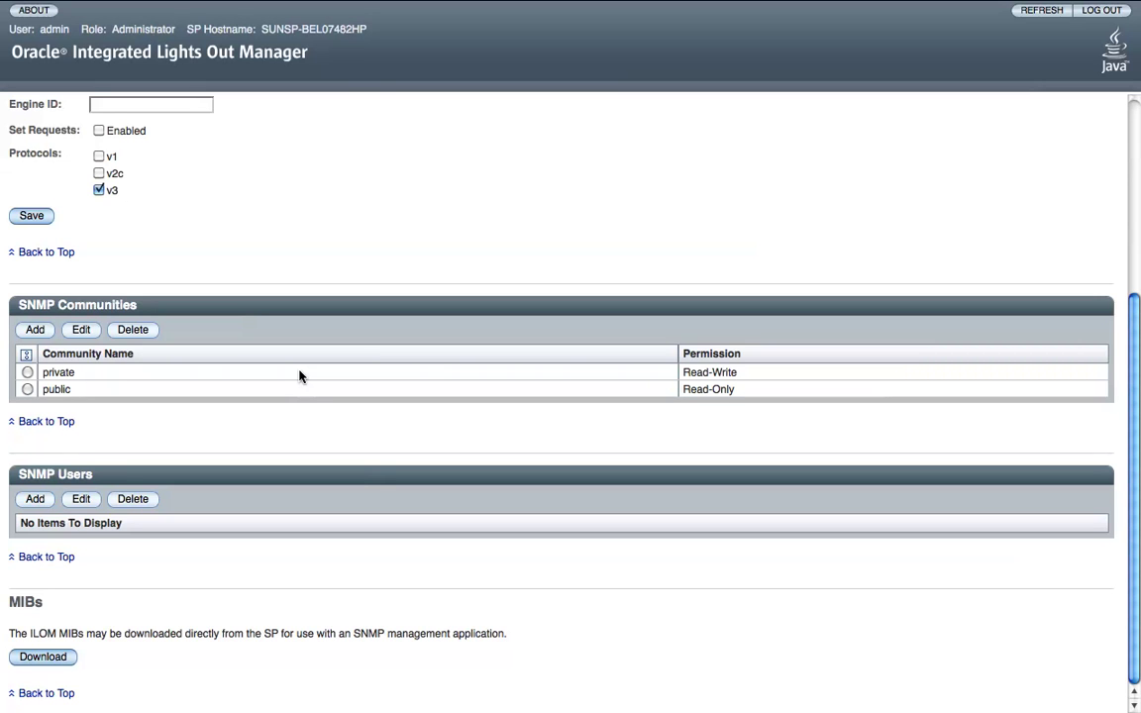
{"action": "scroll", "coordinate": [300, 376], "scroll_direction": "up", "scroll_amount": 3}
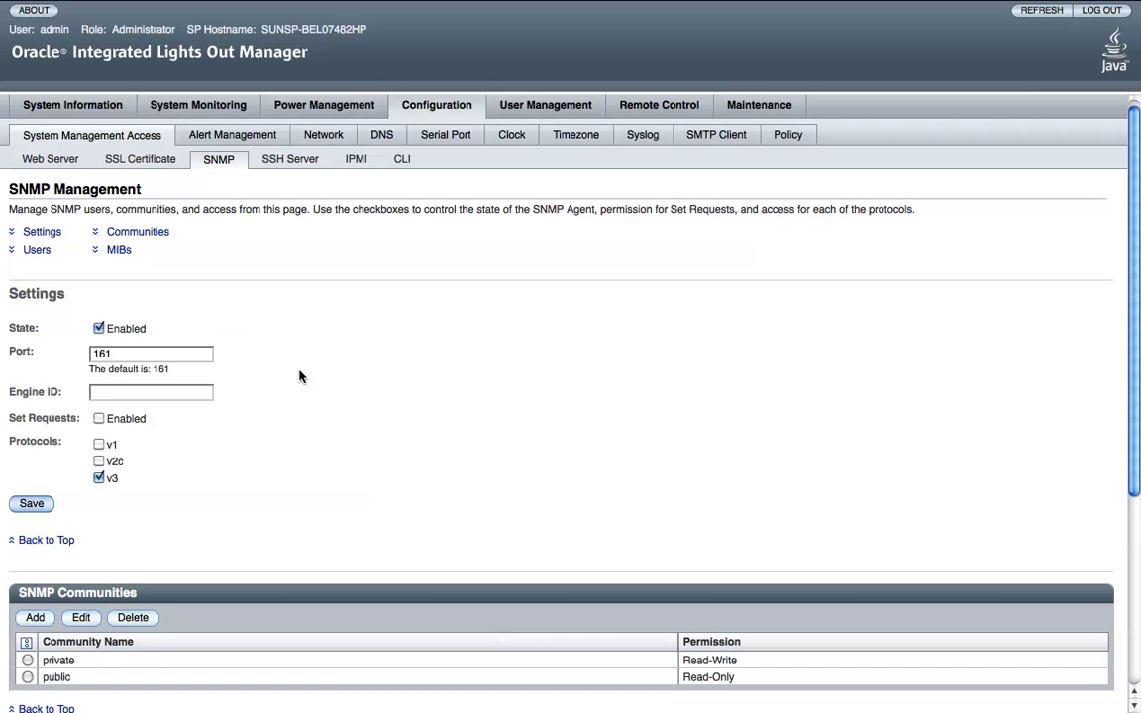
{"action": "scroll", "coordinate": [300, 377], "scroll_direction": "up", "scroll_amount": 1}
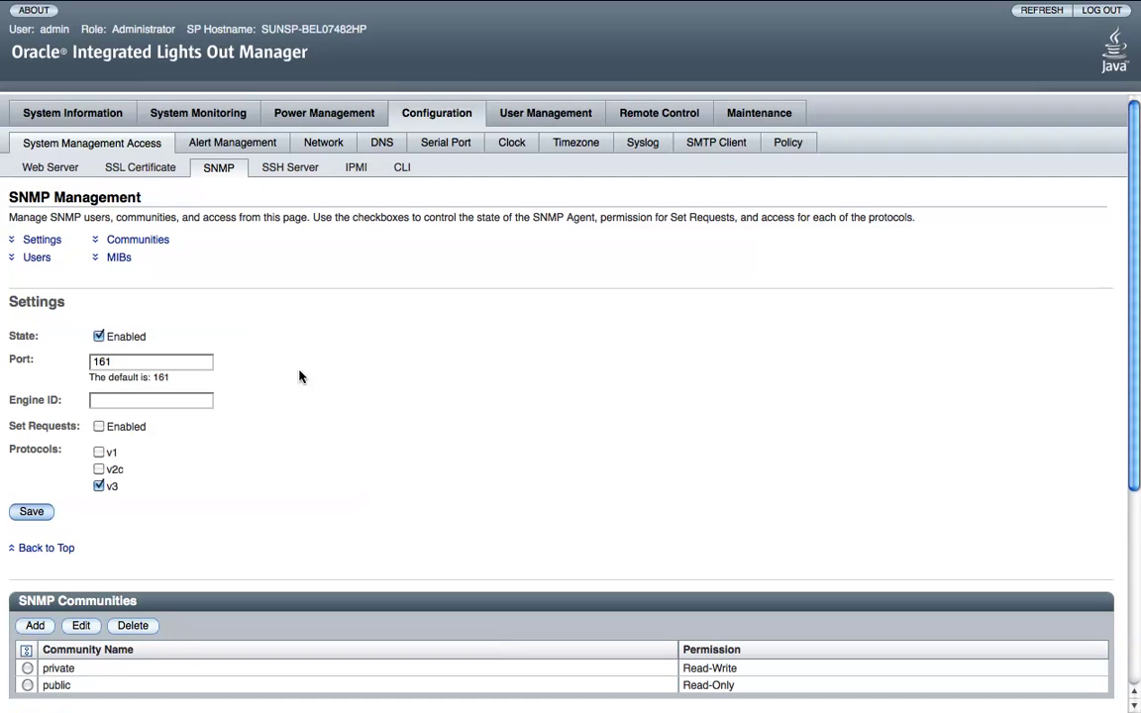
{"action": "scroll", "coordinate": [300, 377], "scroll_direction": "down", "scroll_amount": 3}
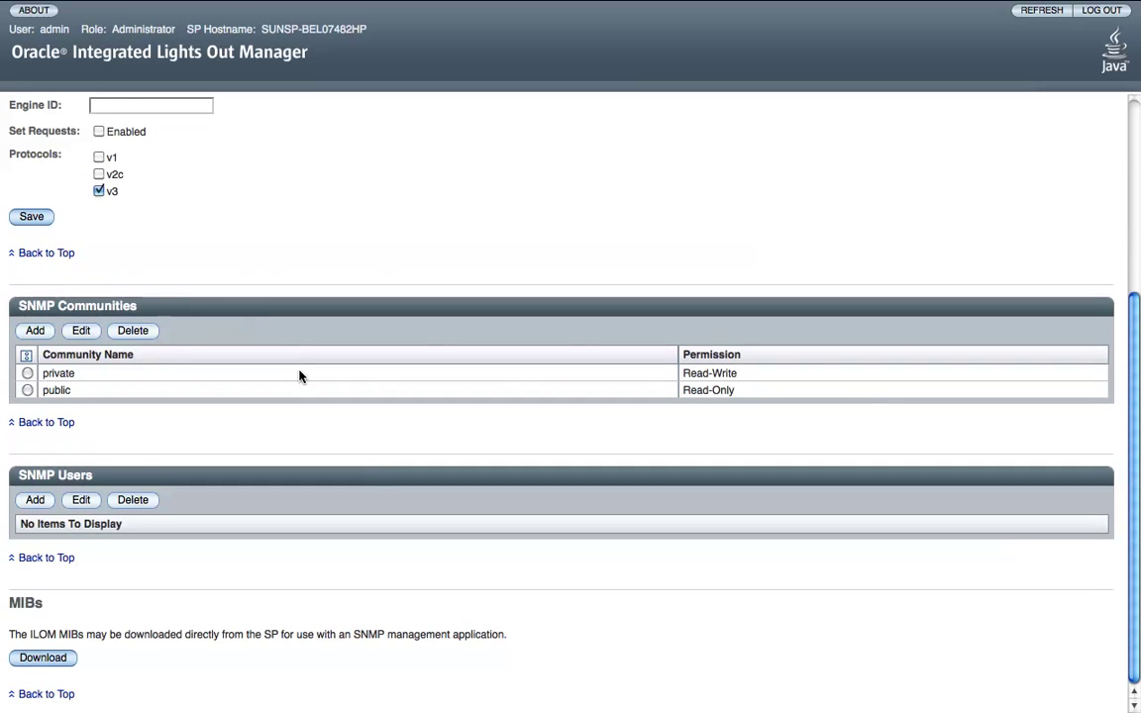
{"action": "scroll", "coordinate": [300, 376], "scroll_direction": "up", "scroll_amount": 3}
{"action": "left_click", "coordinate": [289, 167]}
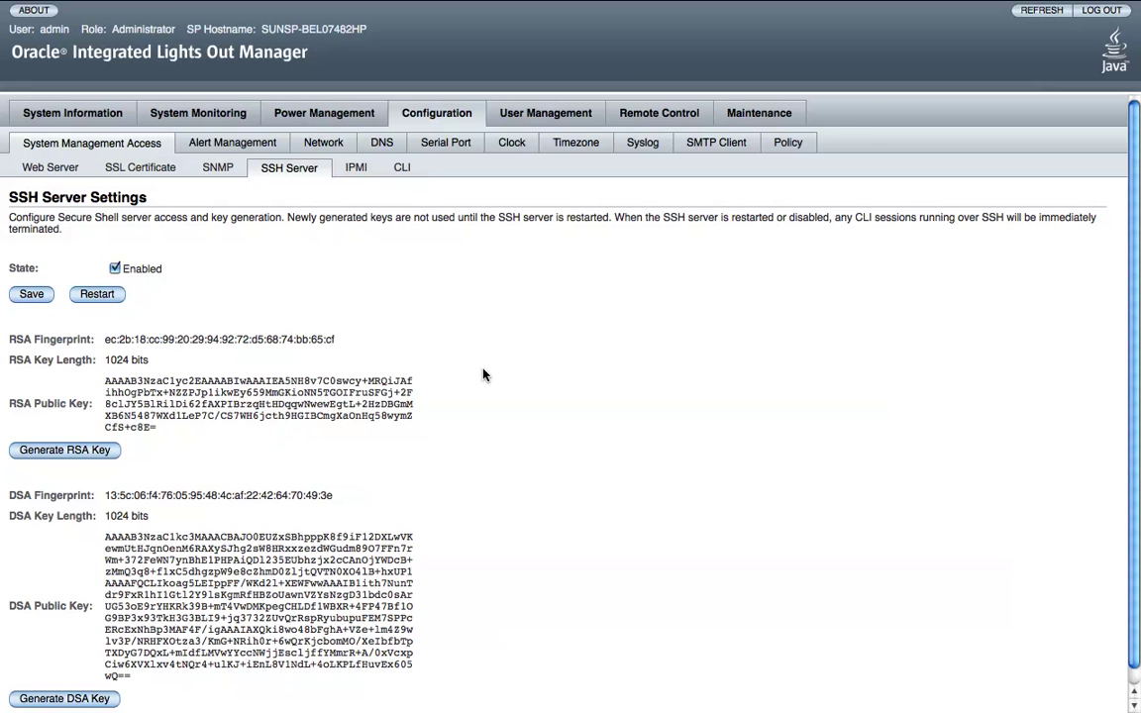
Review the SSH server page, then the IPMI and CLI settings, ending at Alert Management.
{"action": "scroll", "coordinate": [483, 375], "scroll_direction": "down", "scroll_amount": 1}
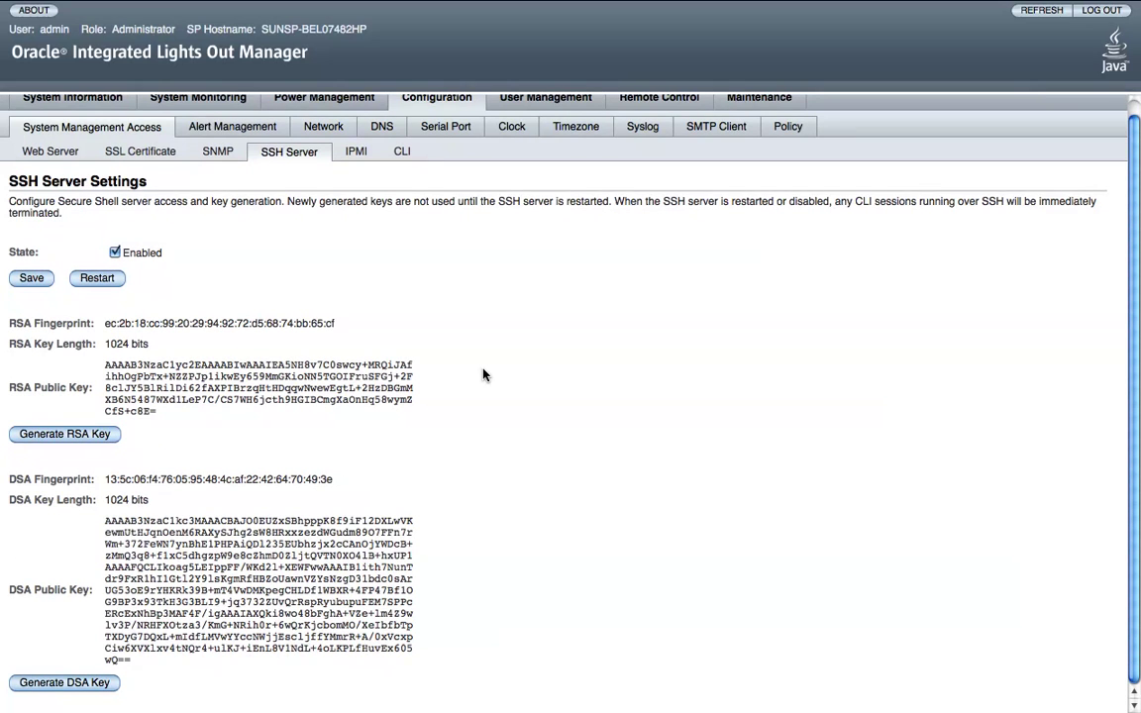
{"action": "scroll", "coordinate": [483, 374], "scroll_direction": "up", "scroll_amount": 1}
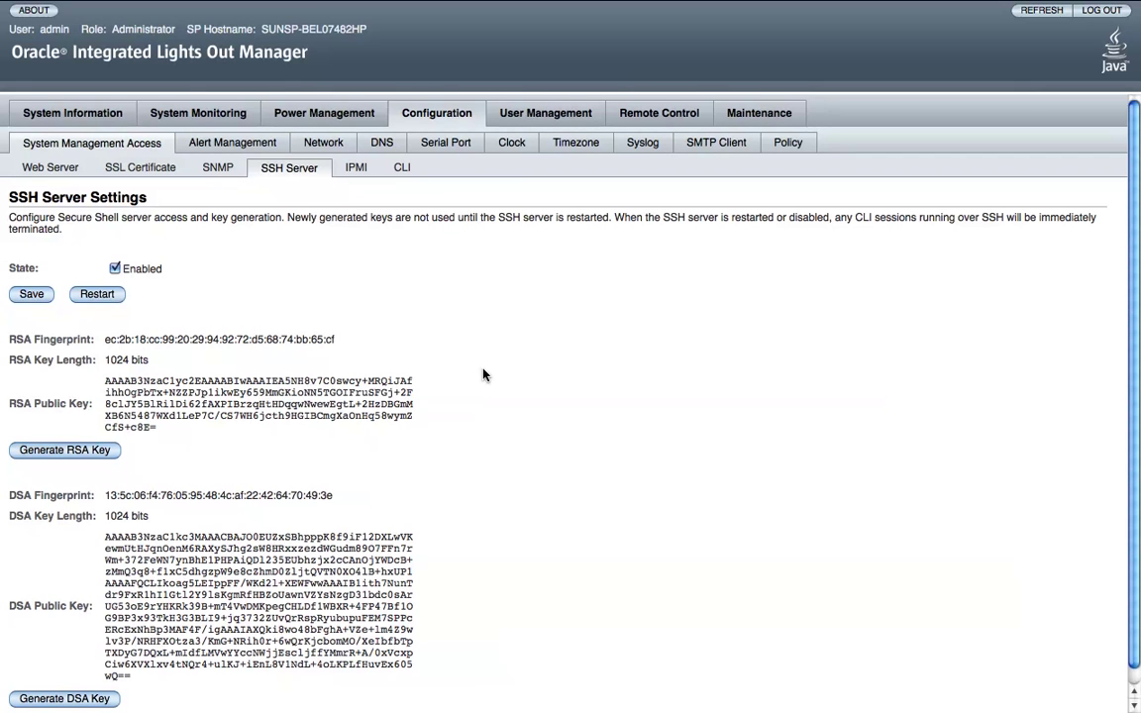
{"action": "left_click", "coordinate": [356, 170]}
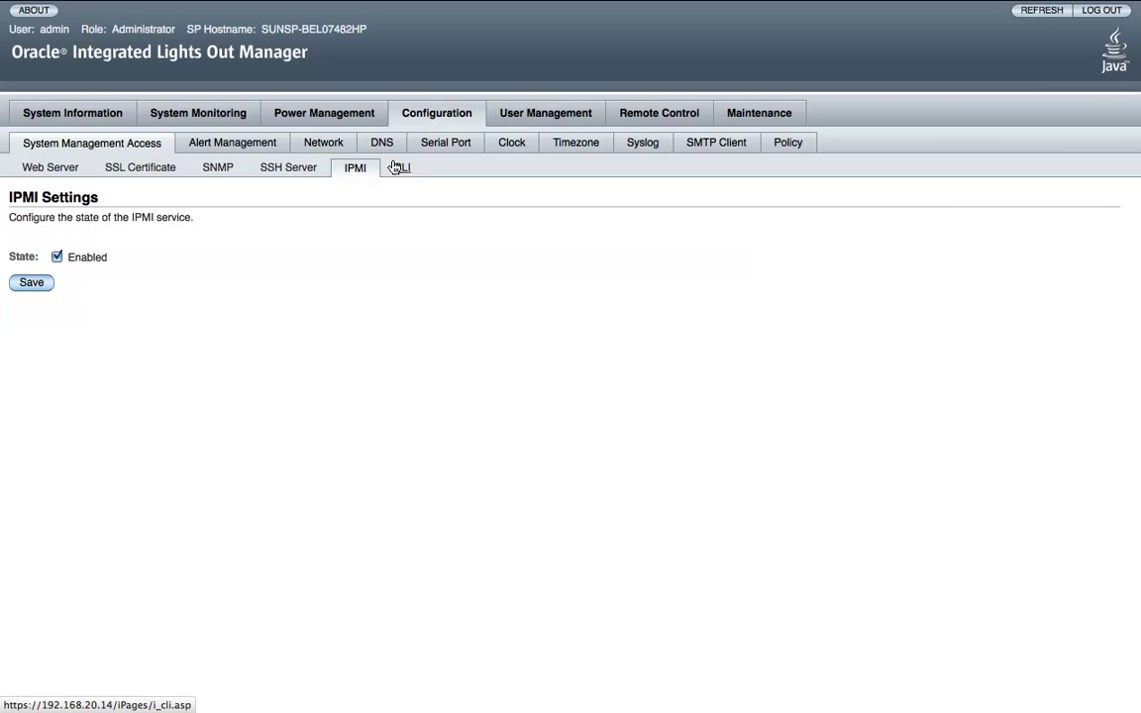
{"action": "left_click", "coordinate": [398, 168]}
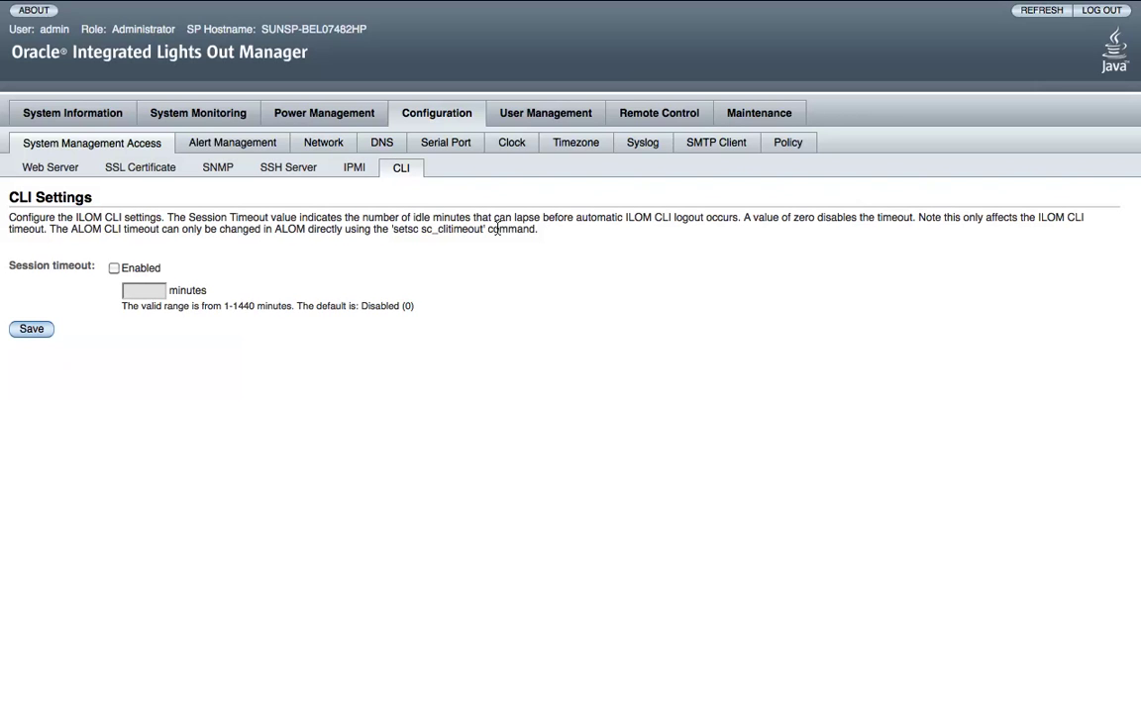
{"action": "left_click", "coordinate": [216, 151]}
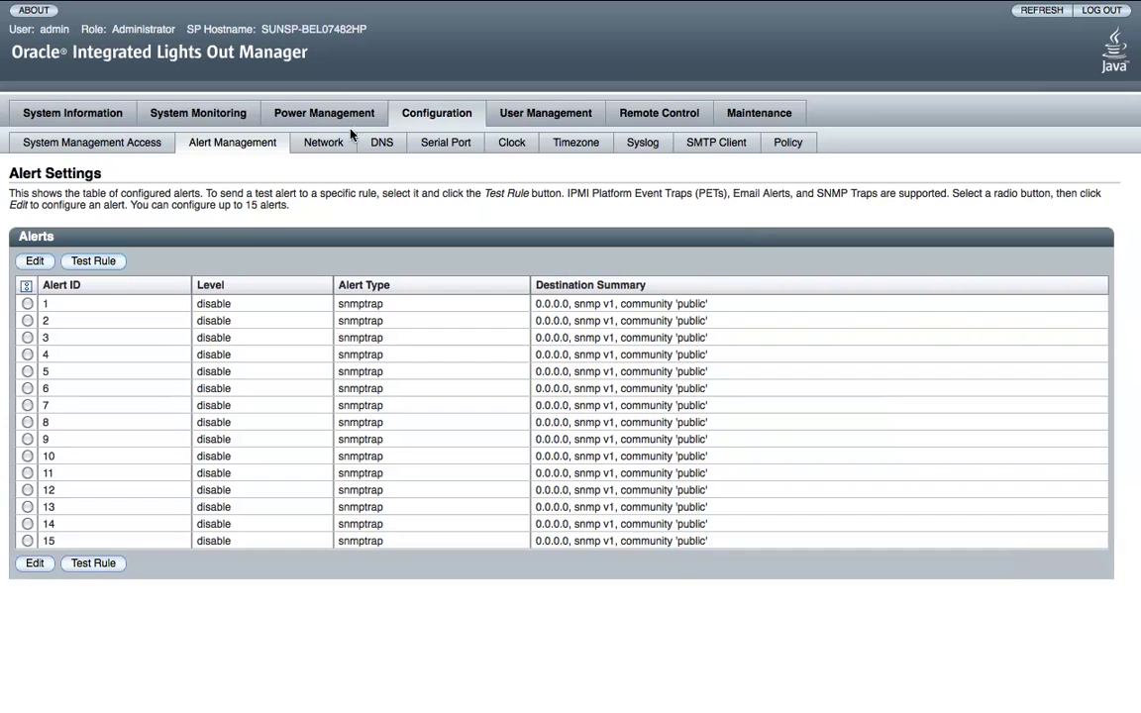
Step through the Network, DNS and Serial Port settings pages to the Clock page.
{"action": "left_click", "coordinate": [324, 143]}
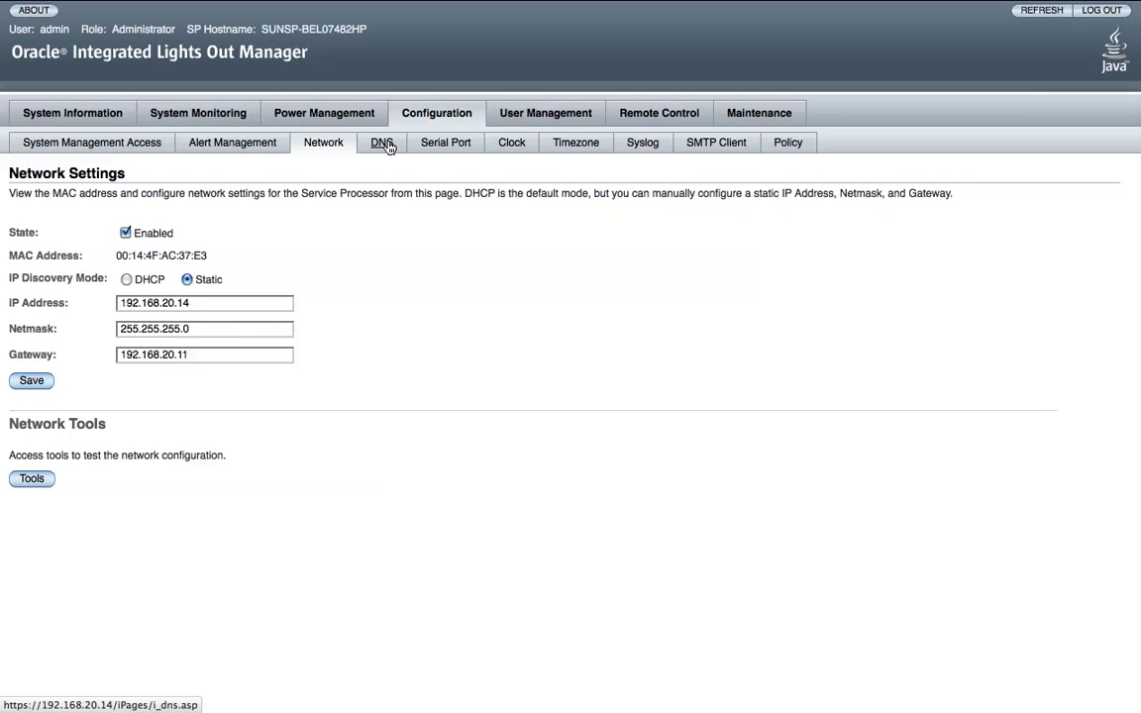
{"action": "left_click", "coordinate": [388, 145]}
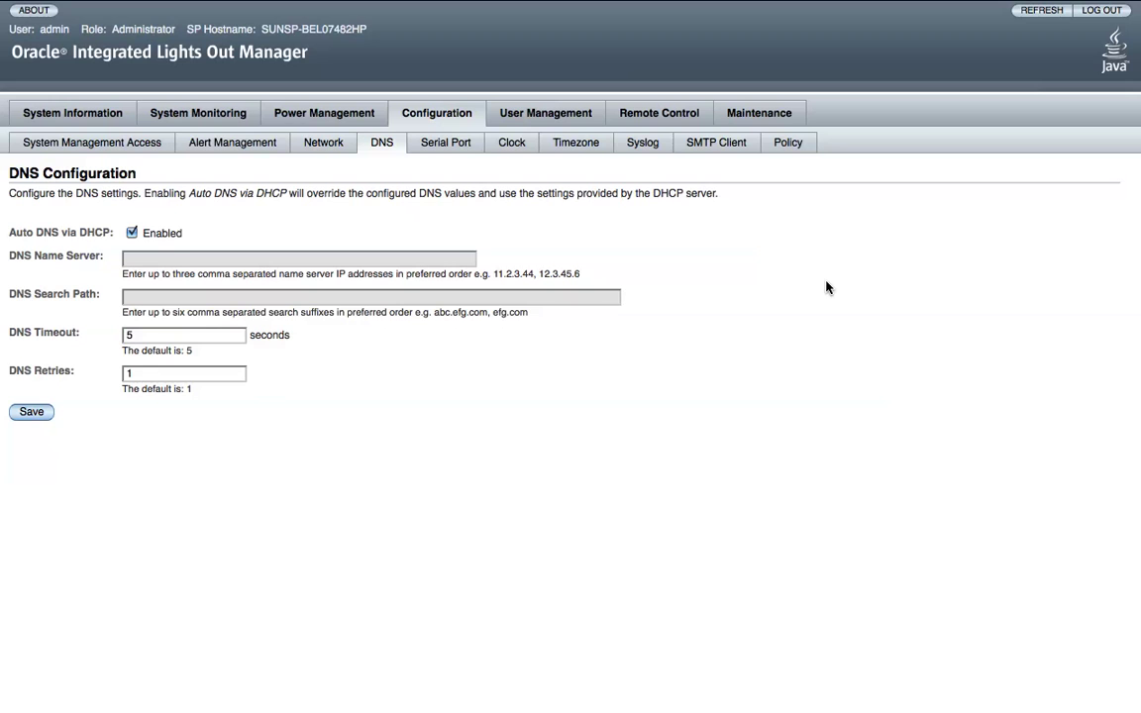
{"action": "left_click", "coordinate": [471, 141]}
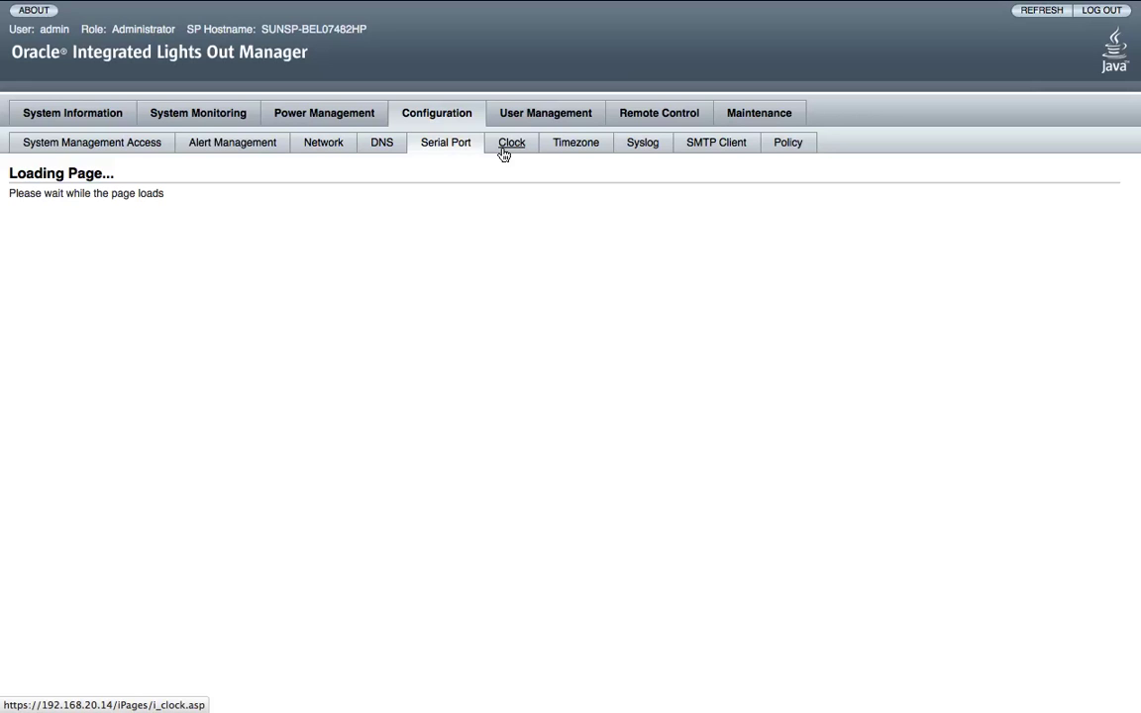
{"action": "left_click", "coordinate": [503, 150]}
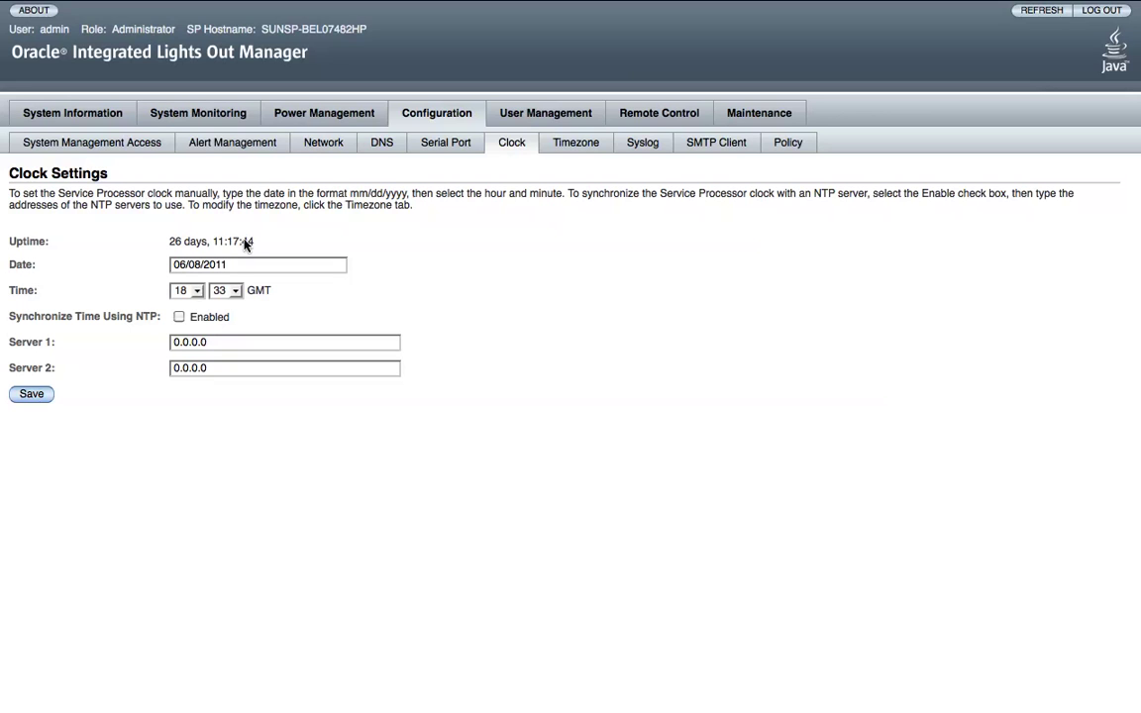
Review the Timezone, Syslog and SMTP Client settings, then the service processor policies.
{"action": "left_click", "coordinate": [599, 141]}
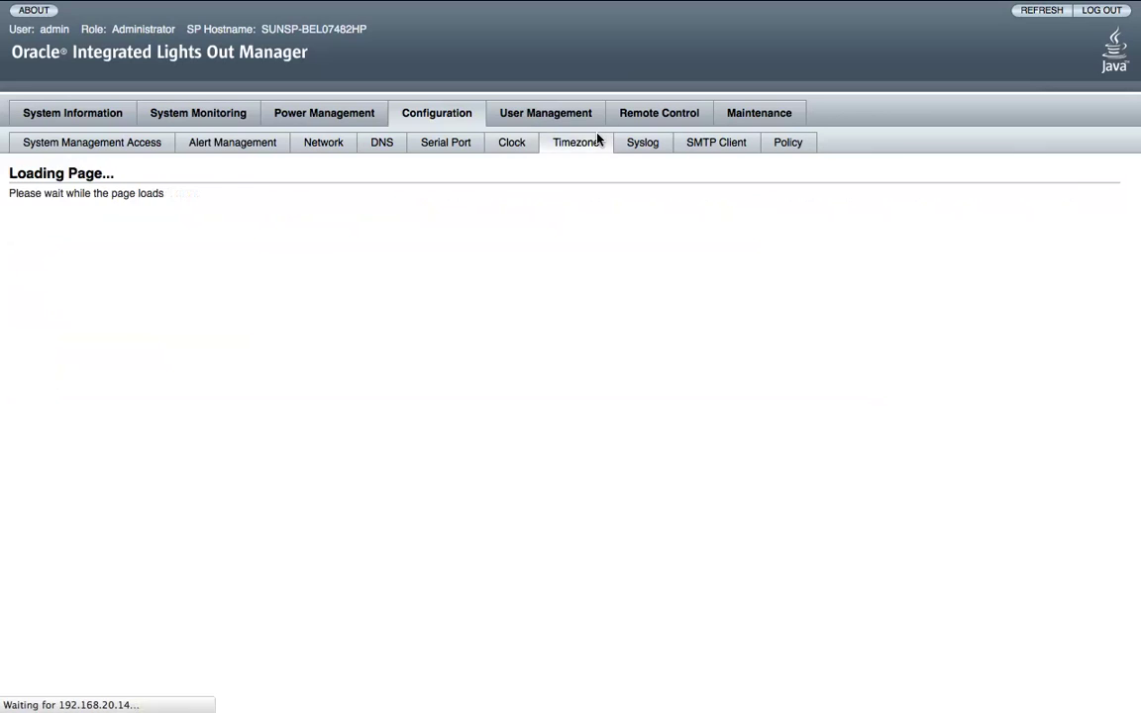
{"action": "left_click", "coordinate": [655, 152]}
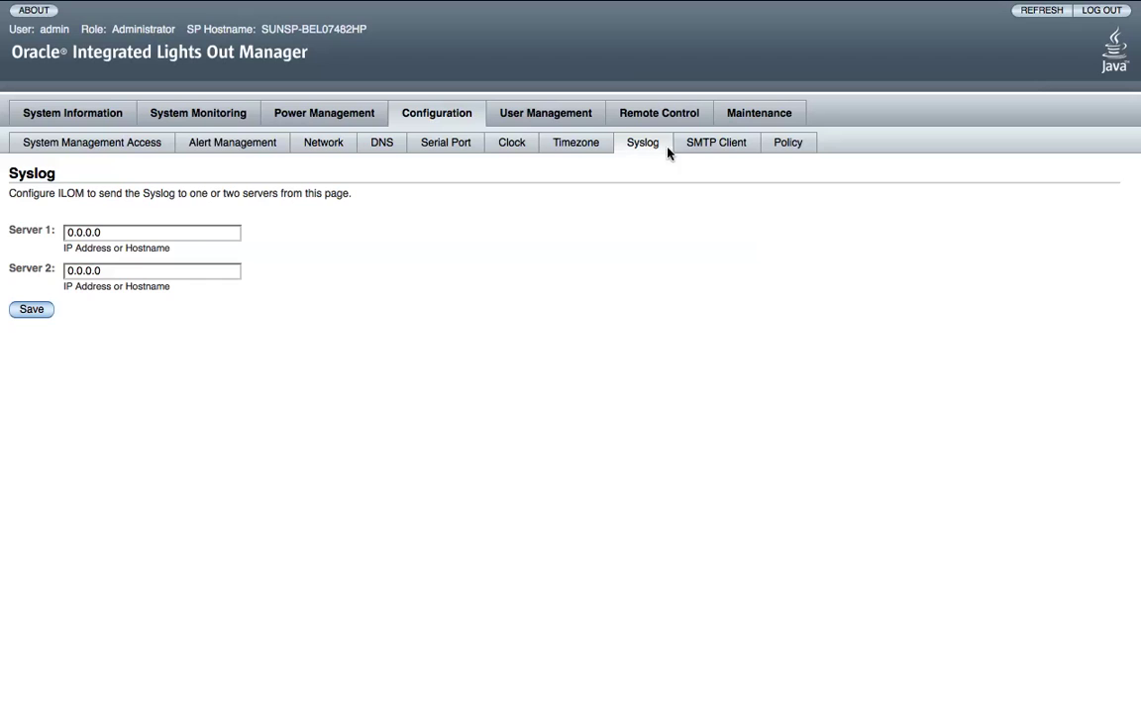
{"action": "left_click", "coordinate": [696, 154]}
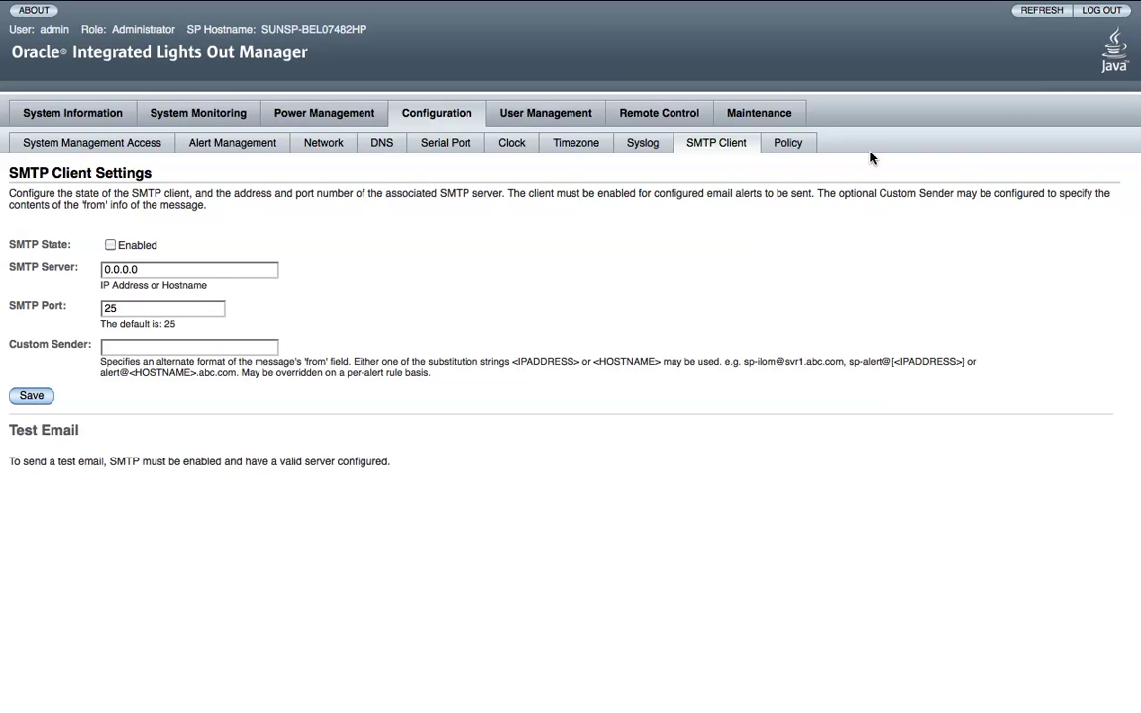
{"action": "left_click", "coordinate": [801, 146]}
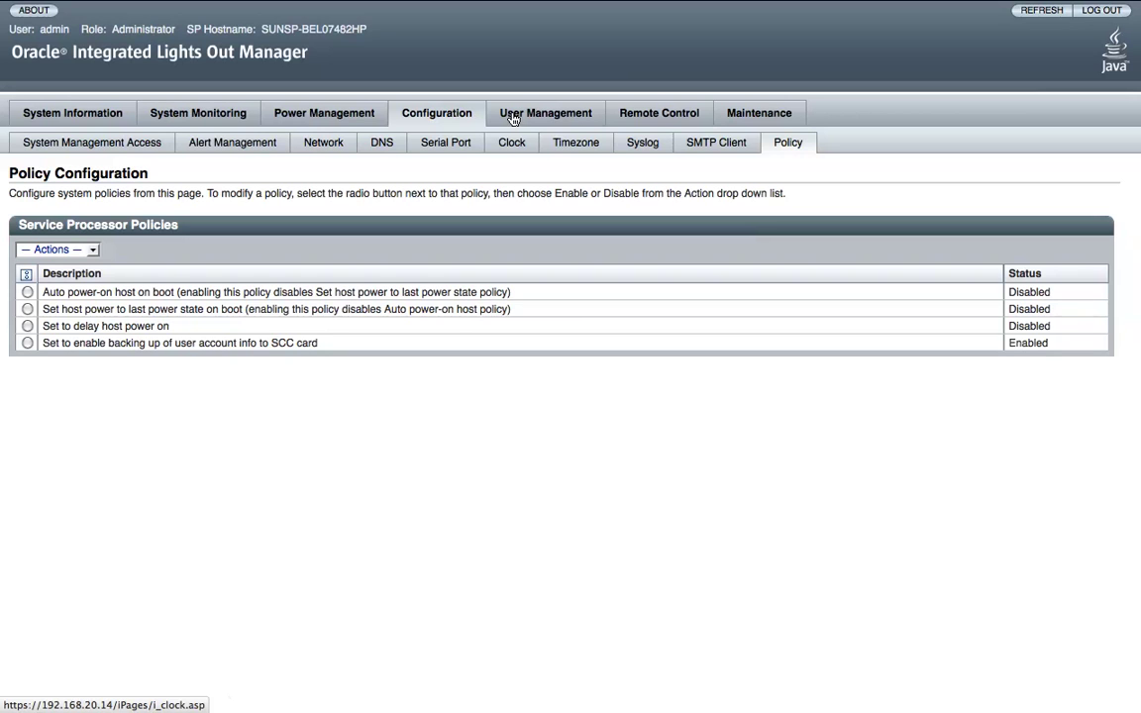
Review active sessions and the local user accounts list, then view the LDAP settings.
{"action": "left_click", "coordinate": [513, 117]}
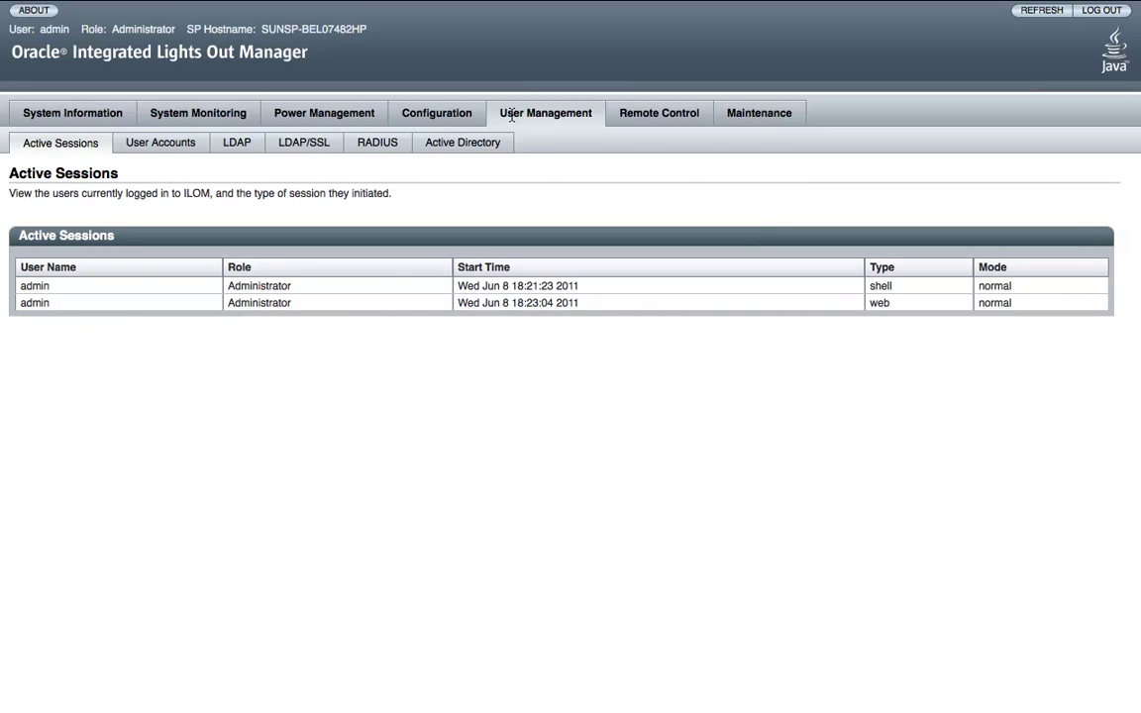
{"action": "left_click", "coordinate": [140, 146]}
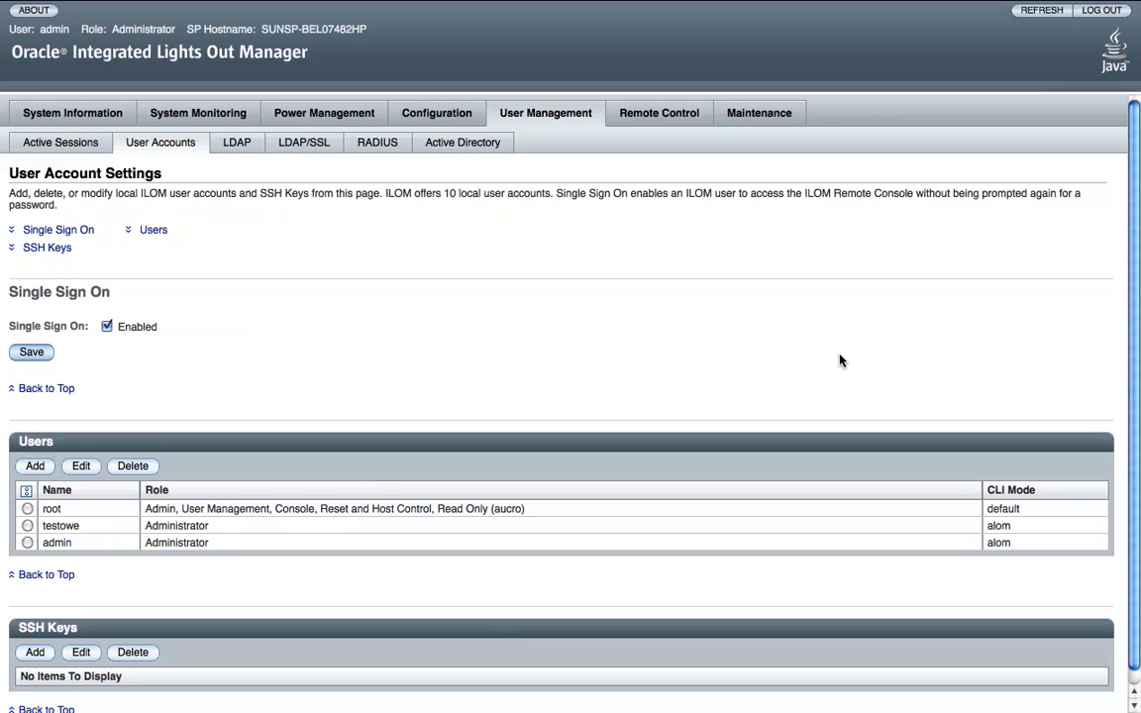
{"action": "scroll", "coordinate": [840, 361], "scroll_direction": "down", "scroll_amount": 1}
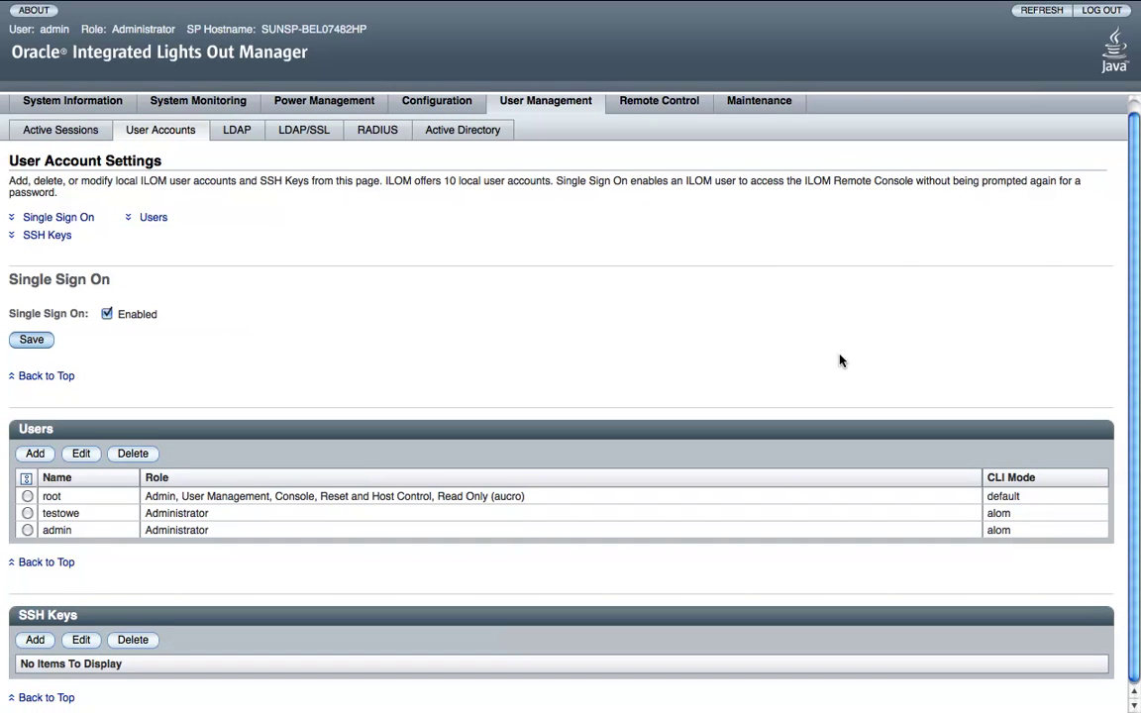
{"action": "scroll", "coordinate": [840, 360], "scroll_direction": "up", "scroll_amount": 1}
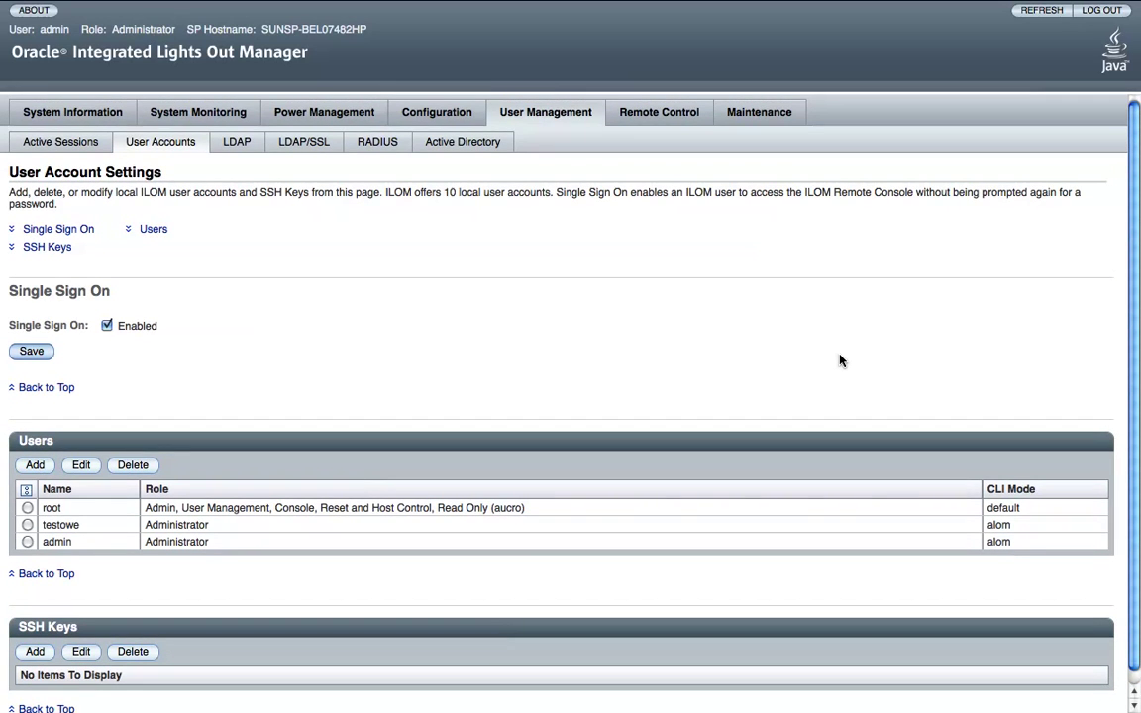
{"action": "scroll", "coordinate": [840, 360], "scroll_direction": "up", "scroll_amount": 1}
{"action": "scroll", "coordinate": [840, 361], "scroll_direction": "down", "scroll_amount": 1}
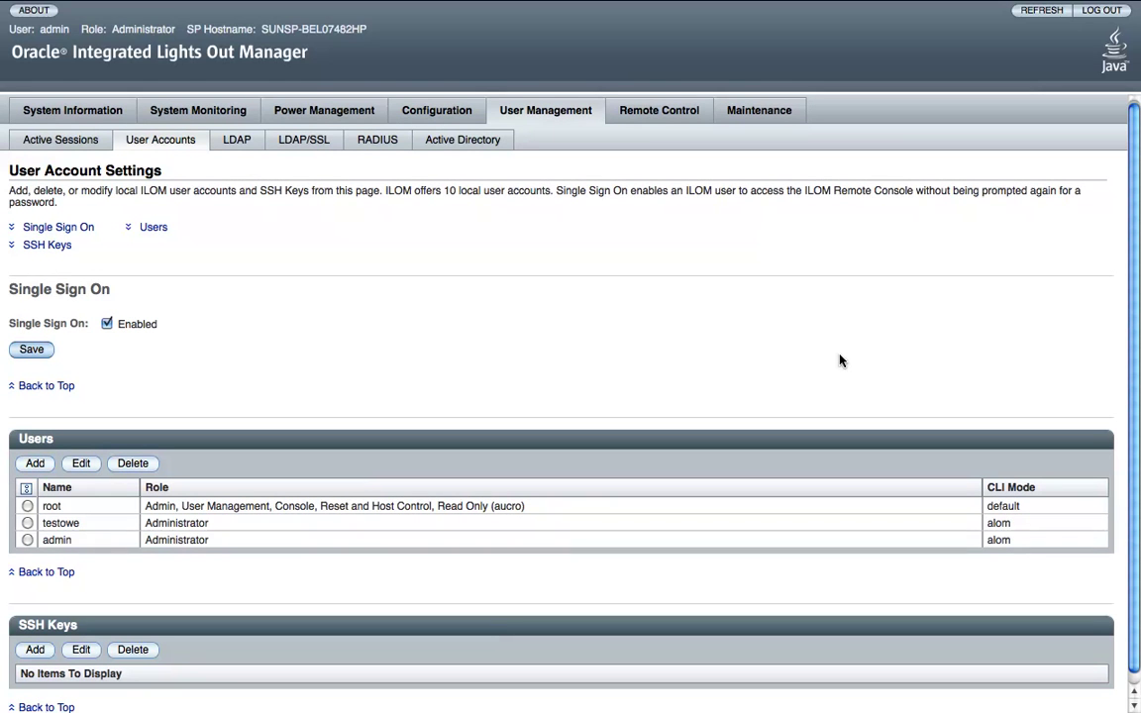
{"action": "scroll", "coordinate": [840, 361], "scroll_direction": "up", "scroll_amount": 1}
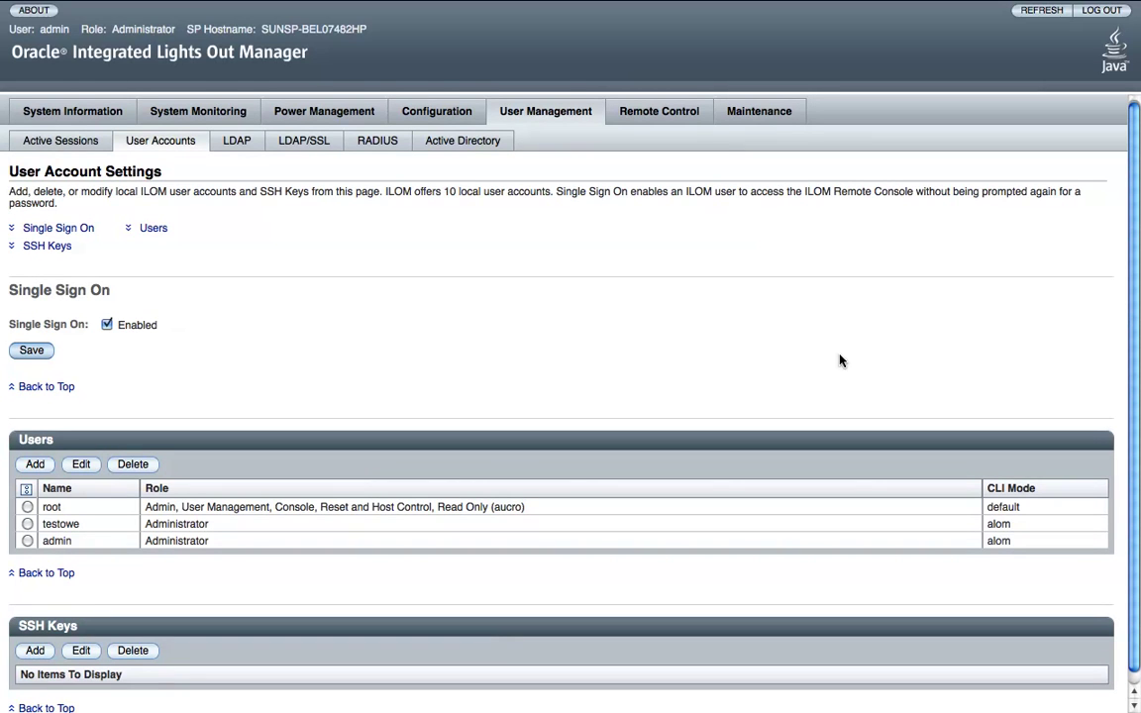
{"action": "left_click", "coordinate": [236, 141]}
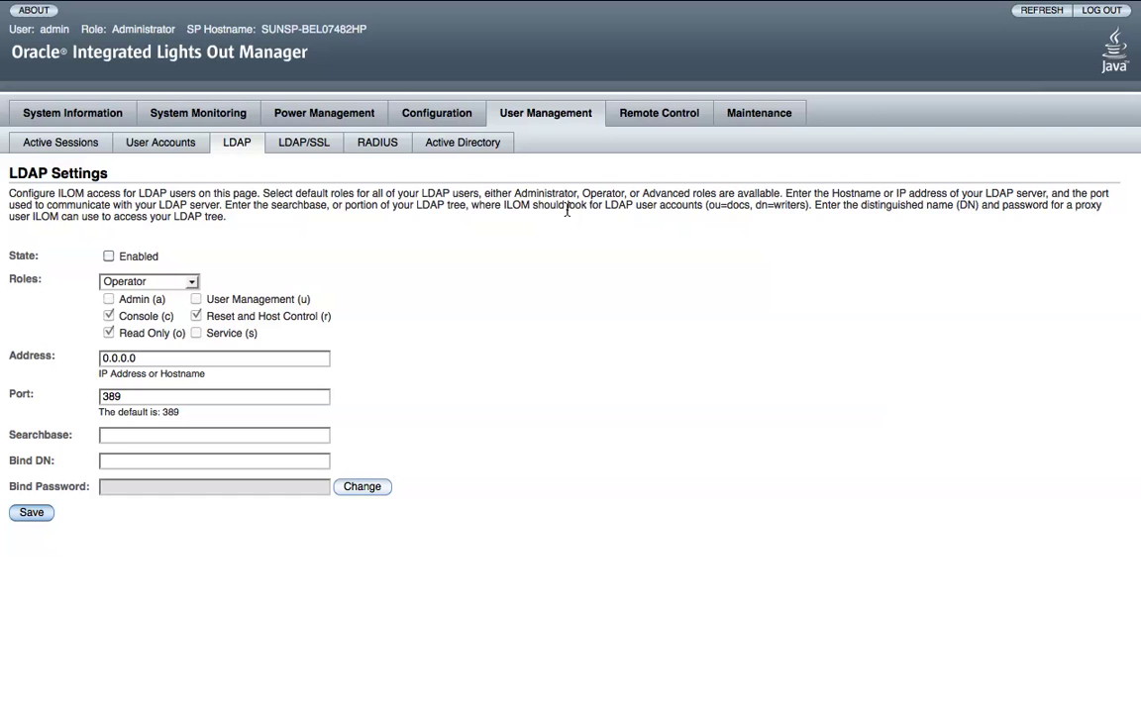
View the LDAP/SSL and RADIUS settings, then go to Active Directory management.
{"action": "left_click", "coordinate": [317, 142]}
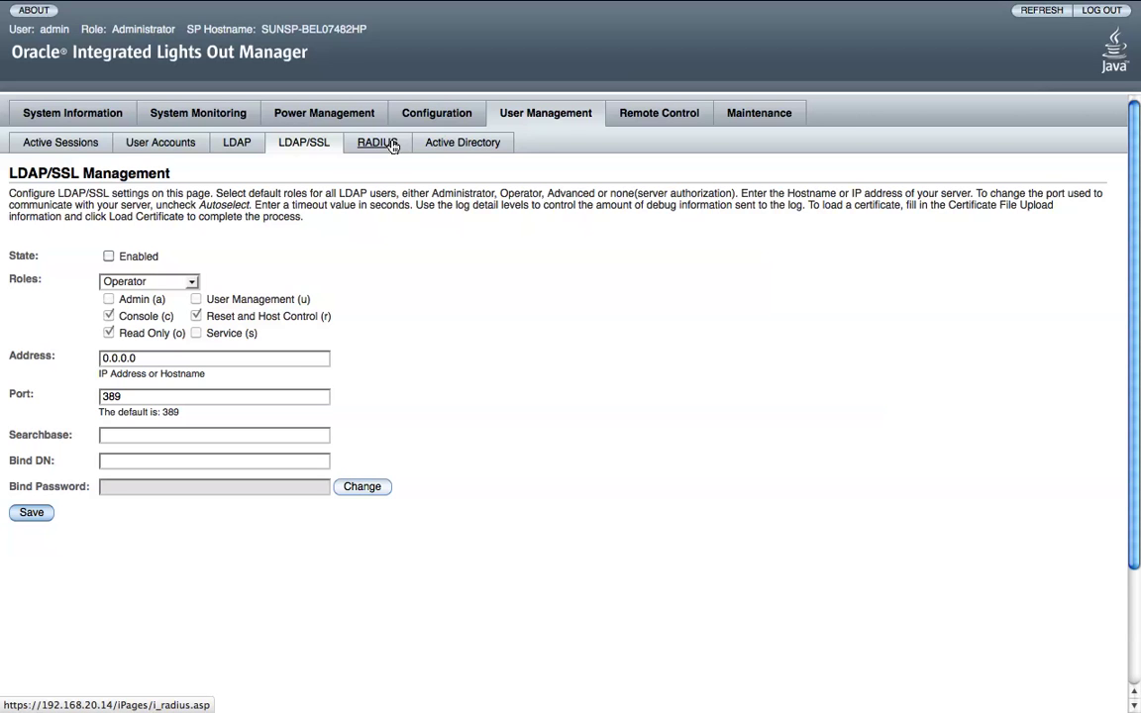
{"action": "left_click", "coordinate": [391, 143]}
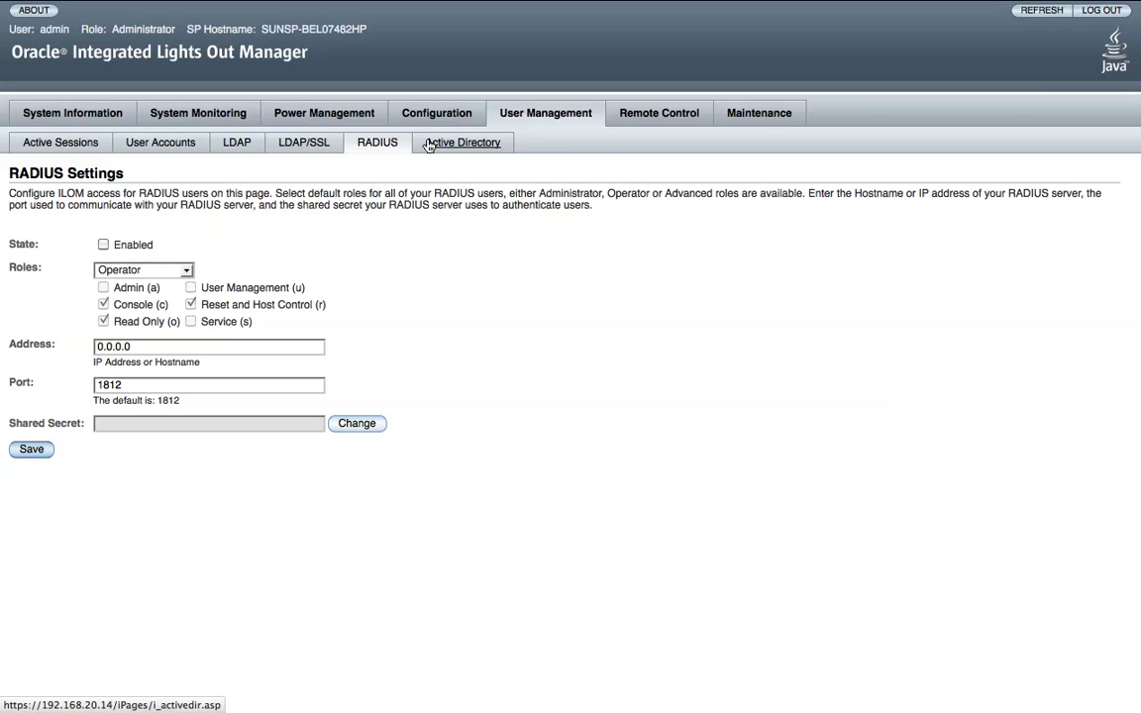
{"action": "left_click", "coordinate": [429, 143]}
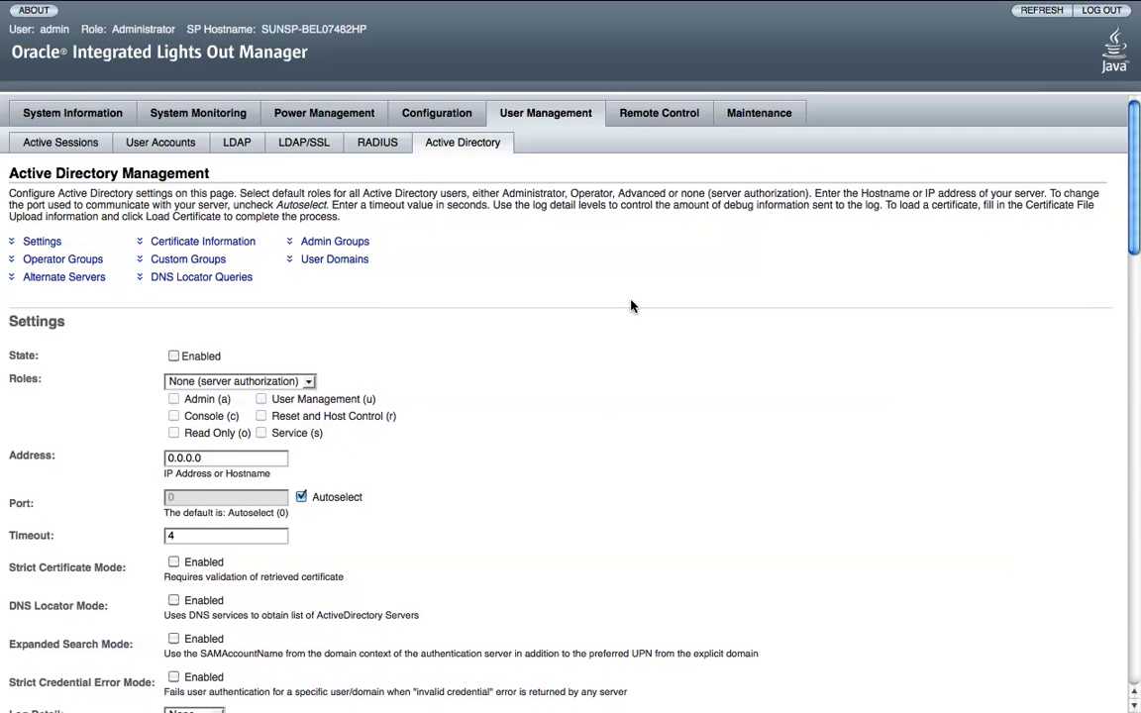
Scroll through the Active Directory groups, user domains and DNS locator queries, then back up.
{"action": "scroll", "coordinate": [631, 306], "scroll_direction": "down", "scroll_amount": 1}
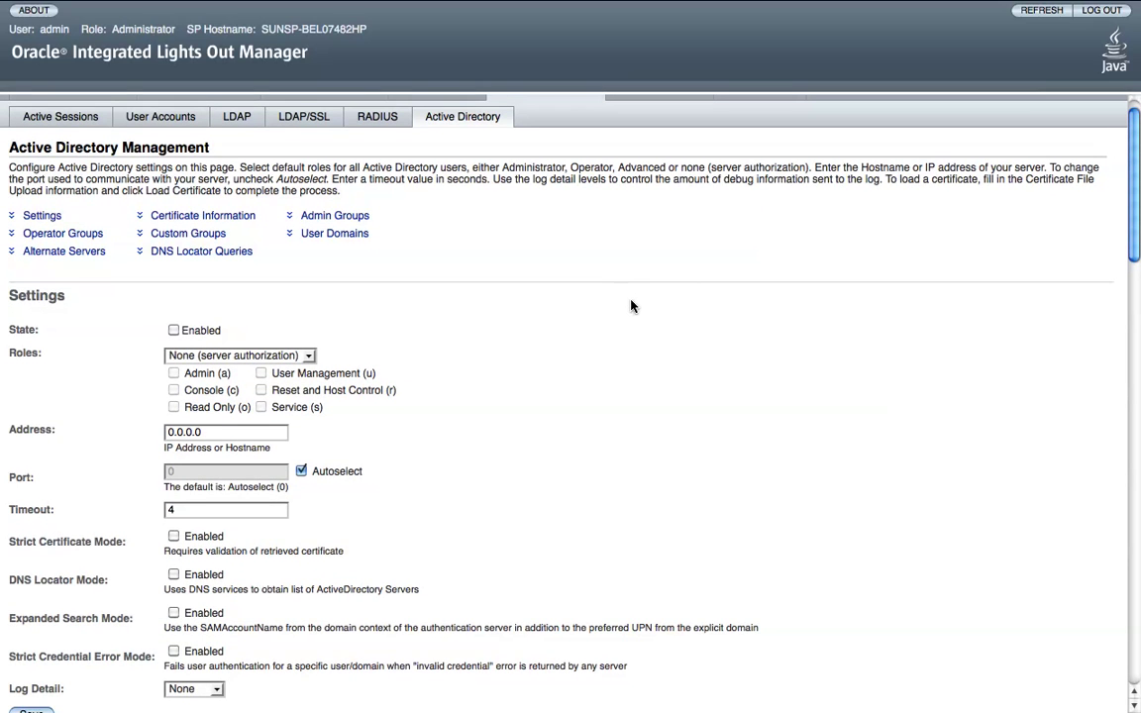
{"action": "scroll", "coordinate": [631, 306], "scroll_direction": "down", "scroll_amount": 1}
{"action": "scroll", "coordinate": [631, 306], "scroll_direction": "down", "scroll_amount": 10}
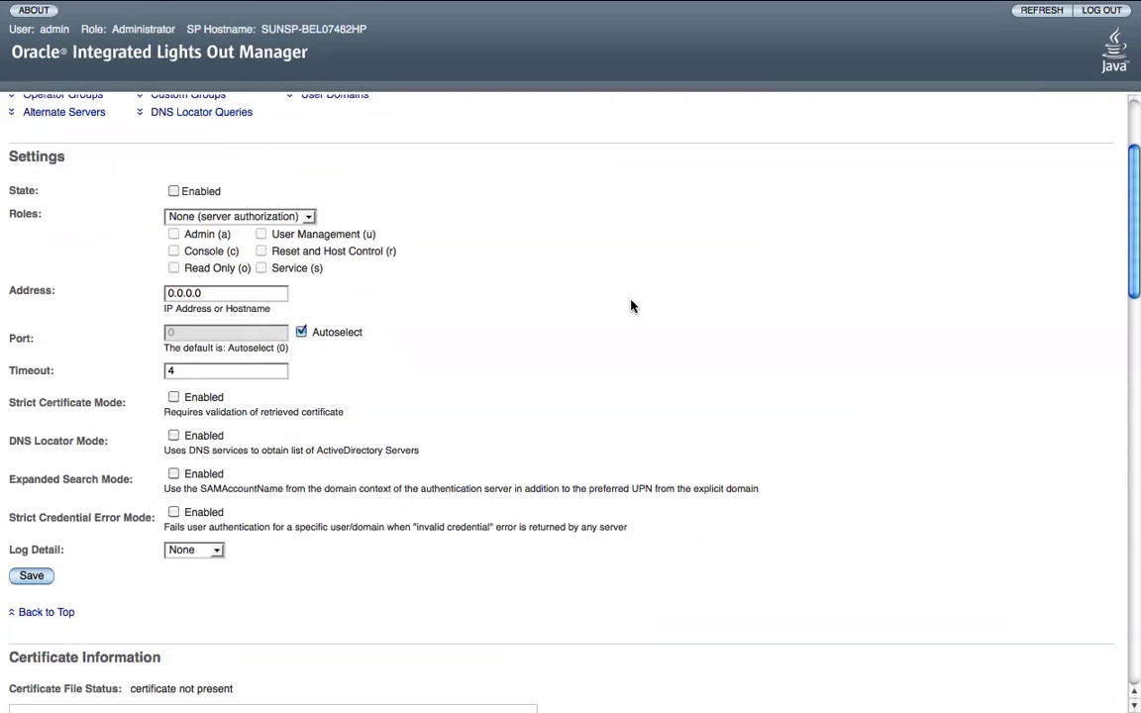
{"action": "scroll", "coordinate": [631, 306], "scroll_direction": "down", "scroll_amount": 5}
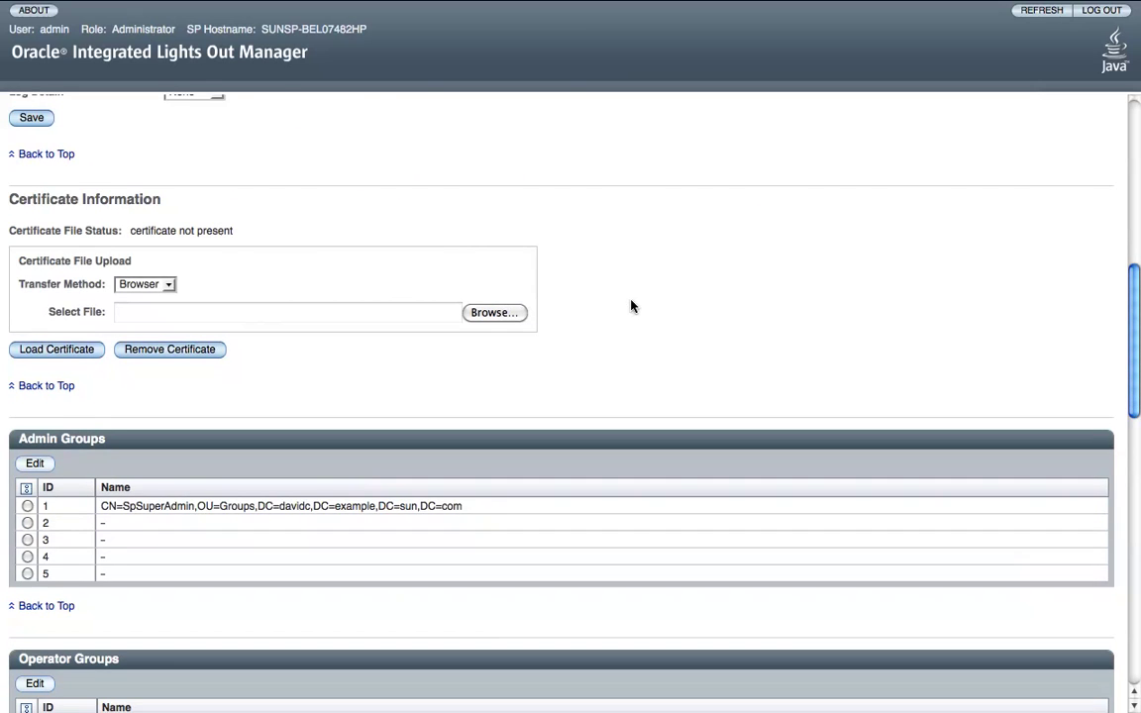
{"action": "scroll", "coordinate": [986, 327], "scroll_direction": "down", "scroll_amount": 20}
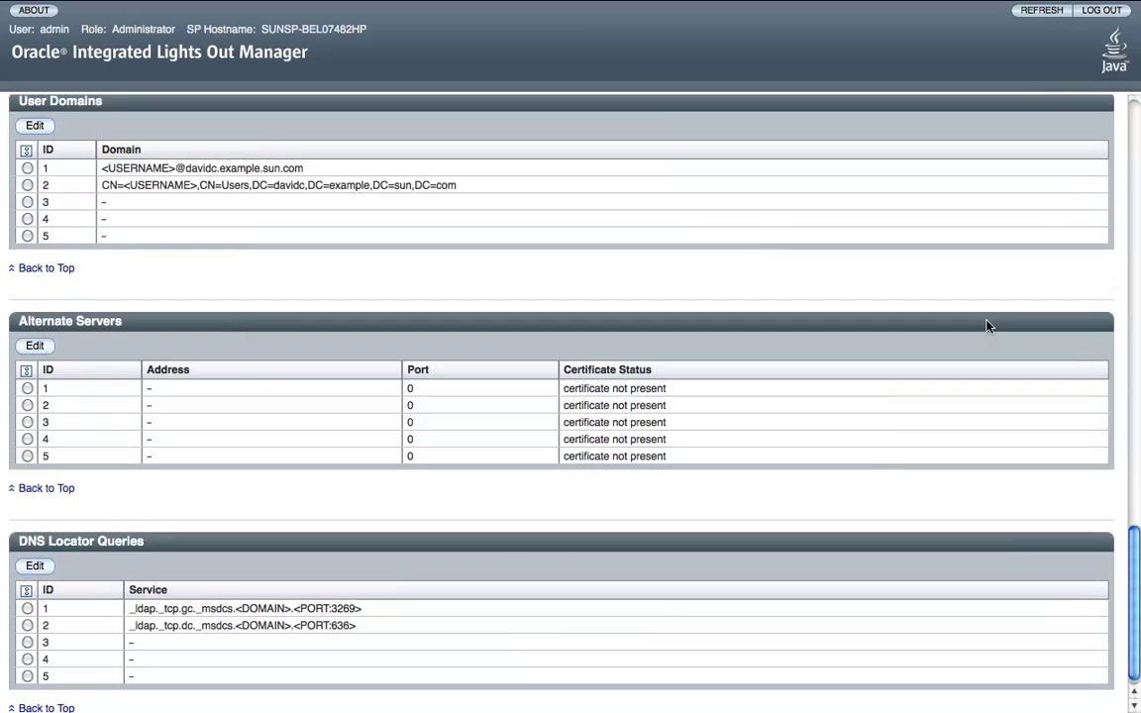
{"action": "scroll", "coordinate": [987, 327], "scroll_direction": "up", "scroll_amount": 20}
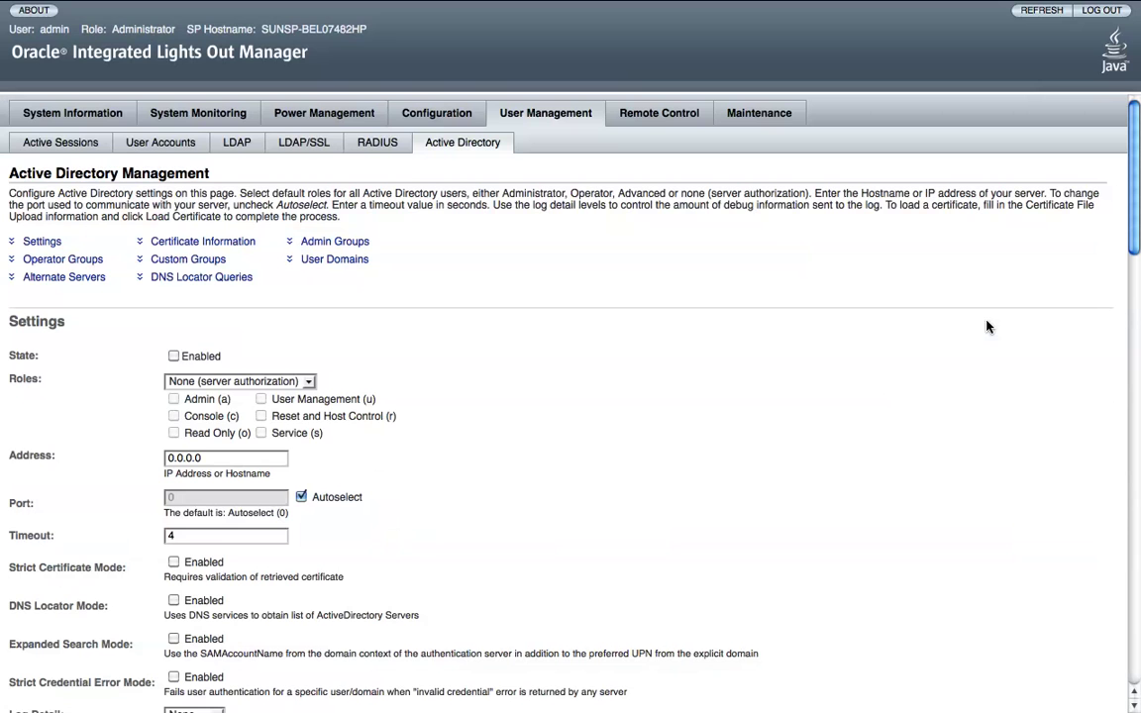
Review the Remote Control KVMS and Remote Power Control pages, then the POST Diagnostics settings.
{"action": "left_click", "coordinate": [635, 116]}
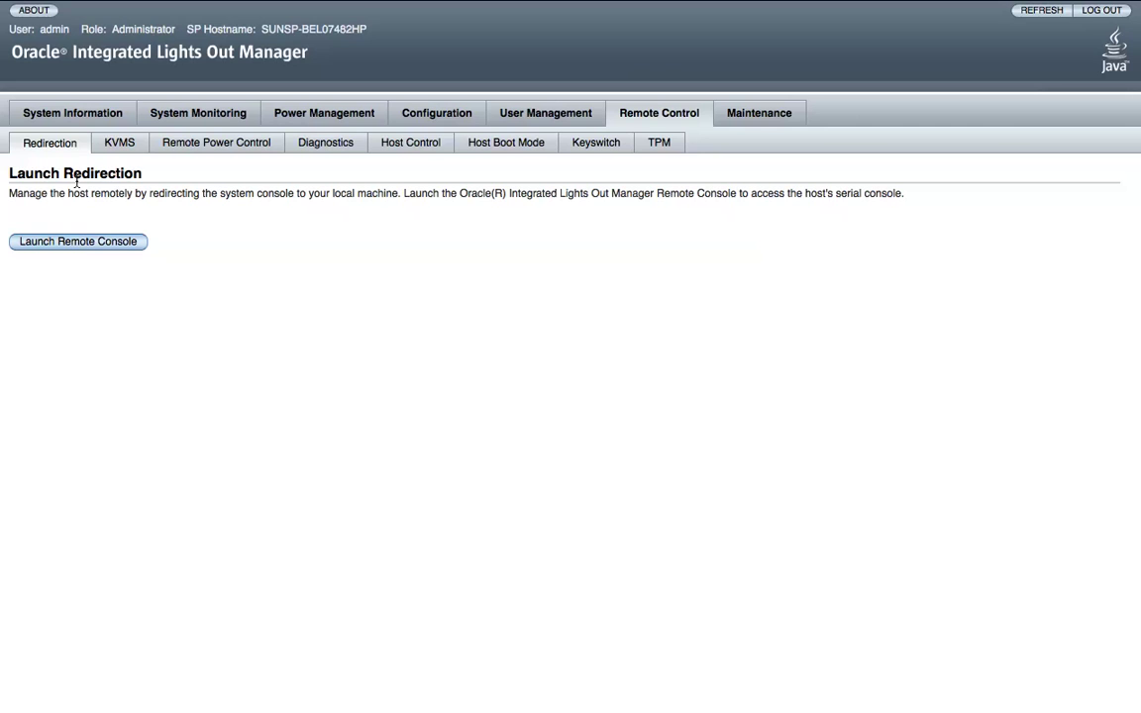
{"action": "left_click", "coordinate": [114, 152]}
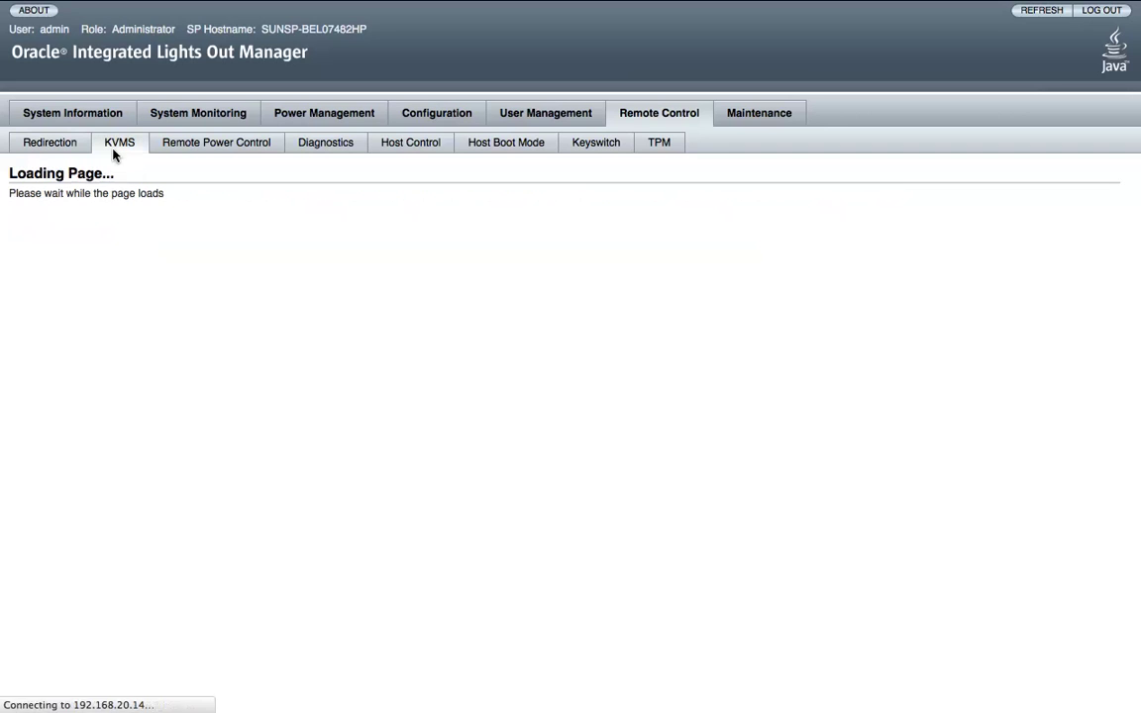
{"action": "left_click", "coordinate": [171, 145]}
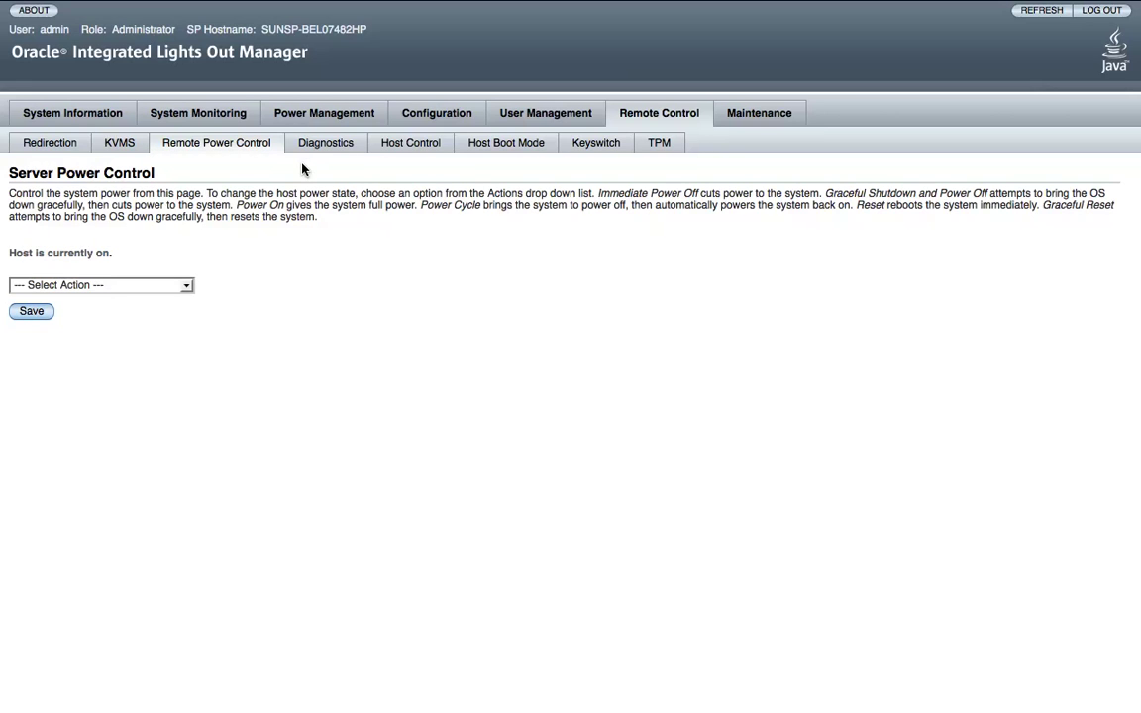
{"action": "left_click", "coordinate": [325, 145]}
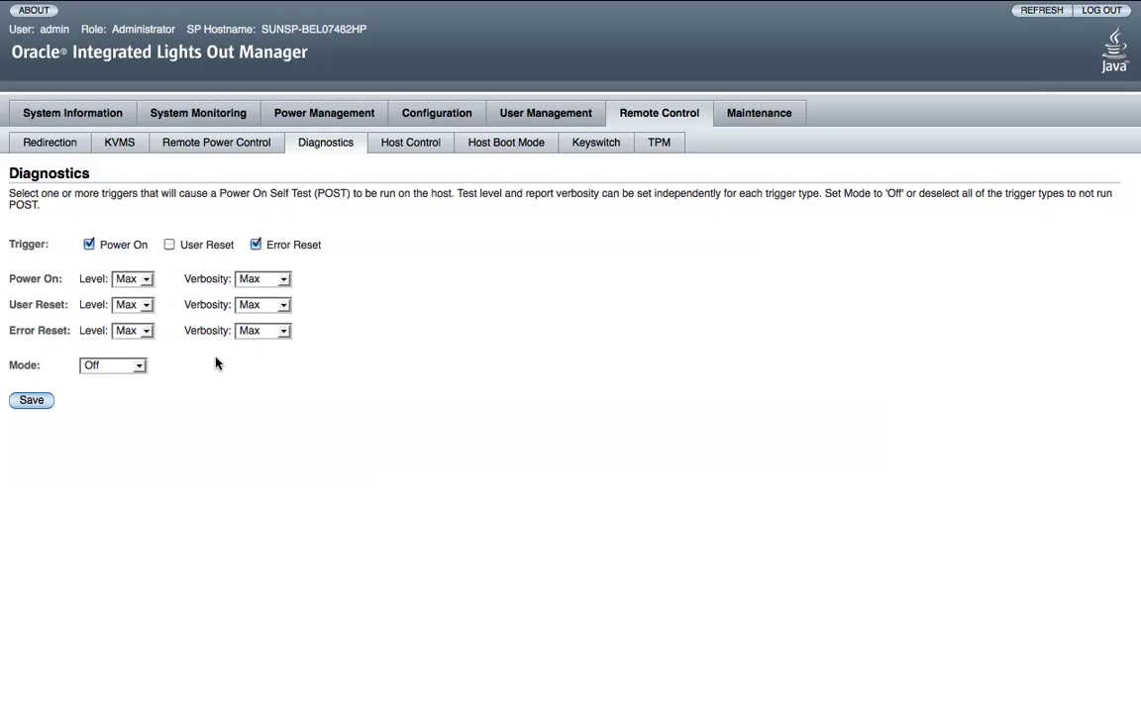
Save the POST diagnostics mode as Normal, then view the Host Control page.
{"action": "left_click", "coordinate": [139, 366]}
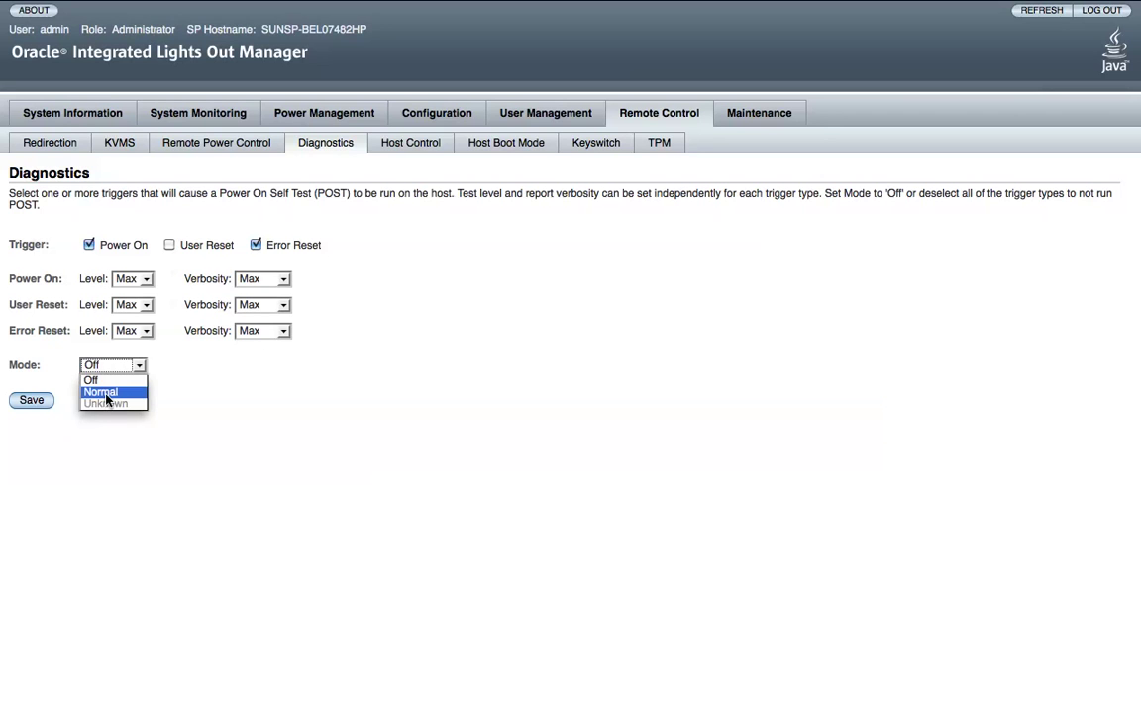
{"action": "left_click", "coordinate": [107, 394]}
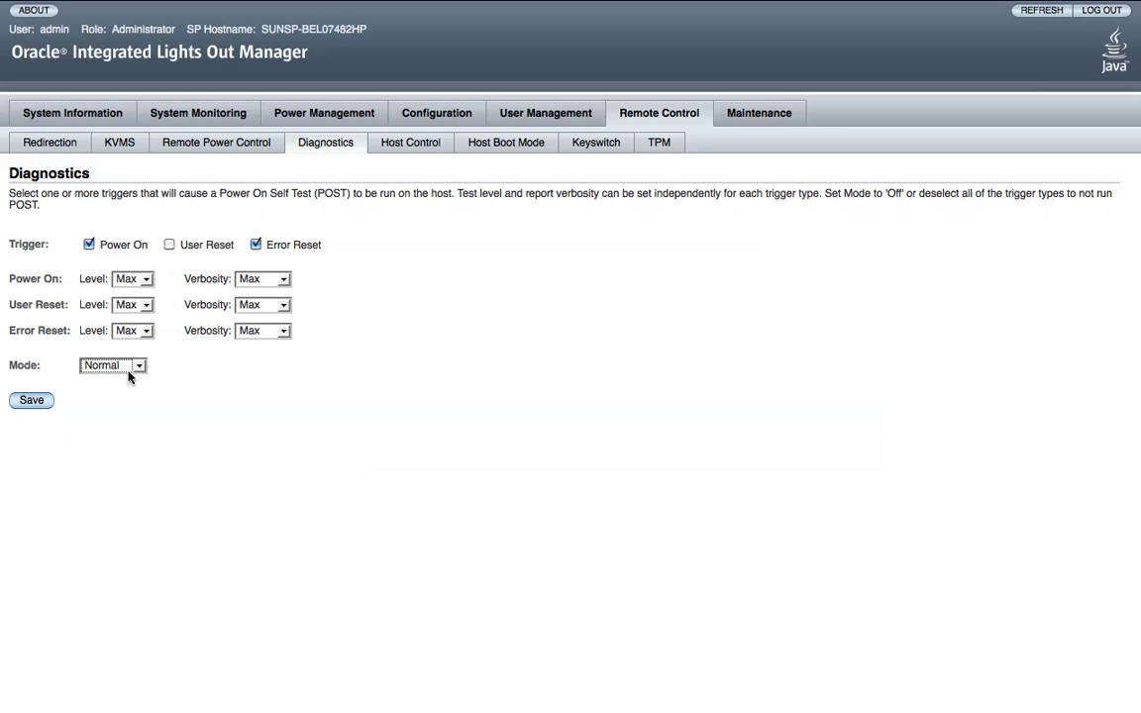
{"action": "left_click", "coordinate": [133, 366]}
{"action": "left_click", "coordinate": [114, 394]}
{"action": "left_click", "coordinate": [38, 400]}
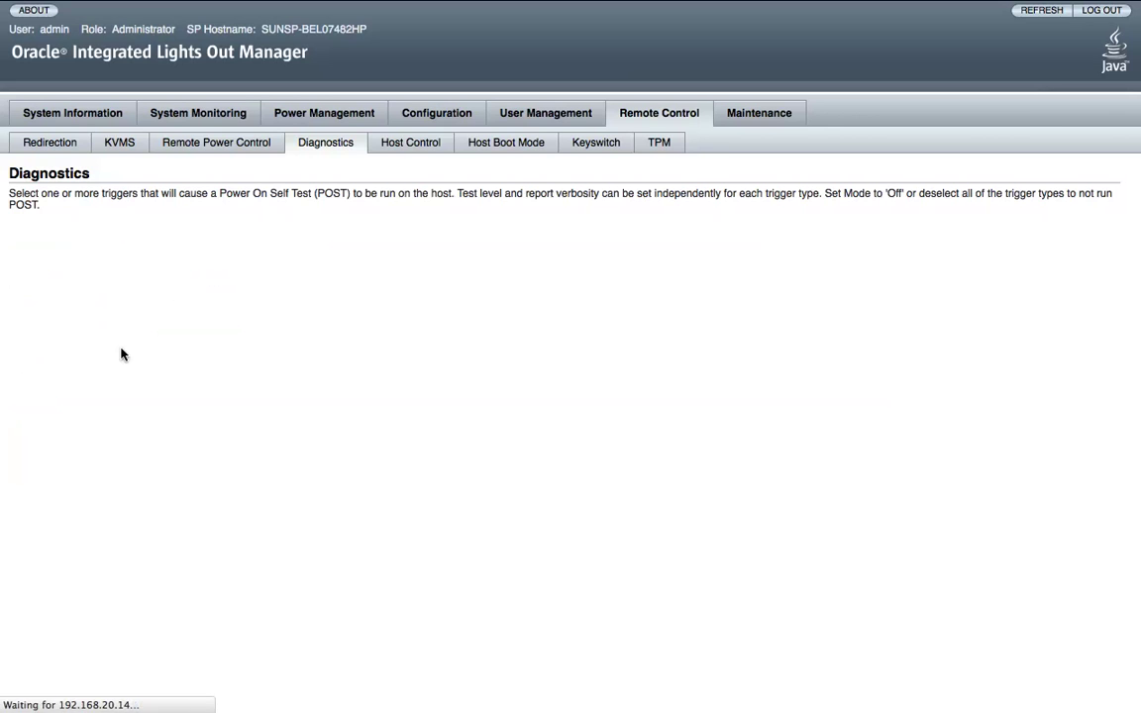
{"action": "left_click", "coordinate": [412, 146]}
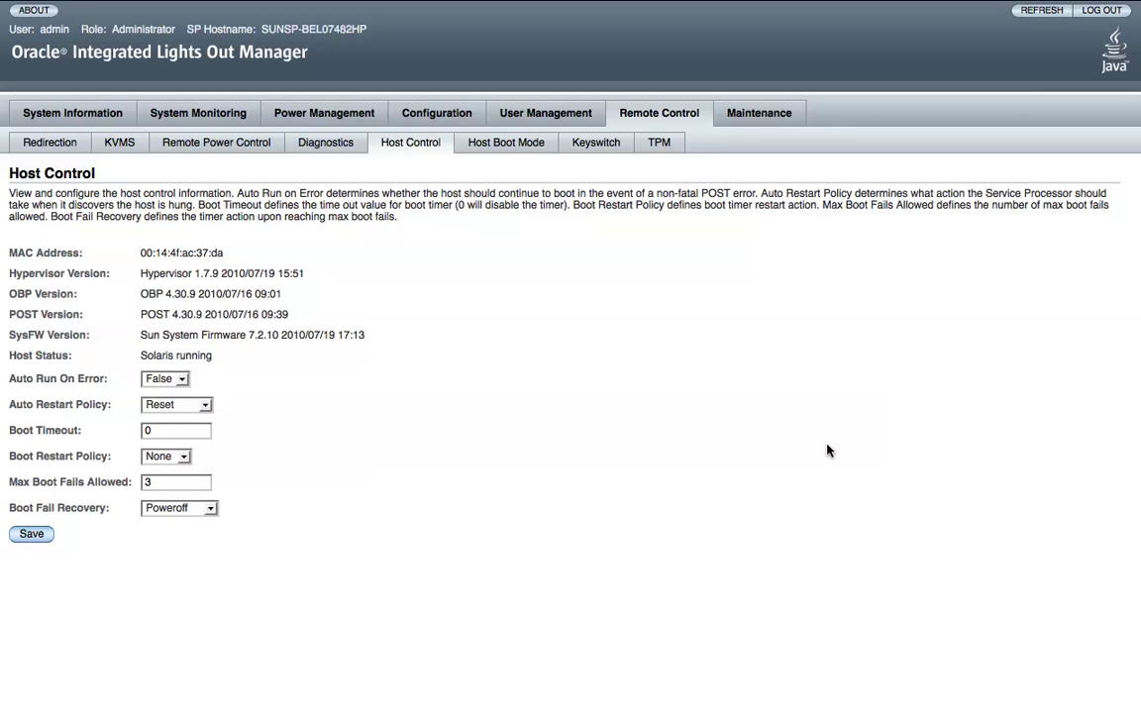
Review Host Boot Mode, Keyswitch (left at Normal) and TPM settings, then the Firmware Upgrade page.
{"action": "left_click", "coordinate": [522, 148]}
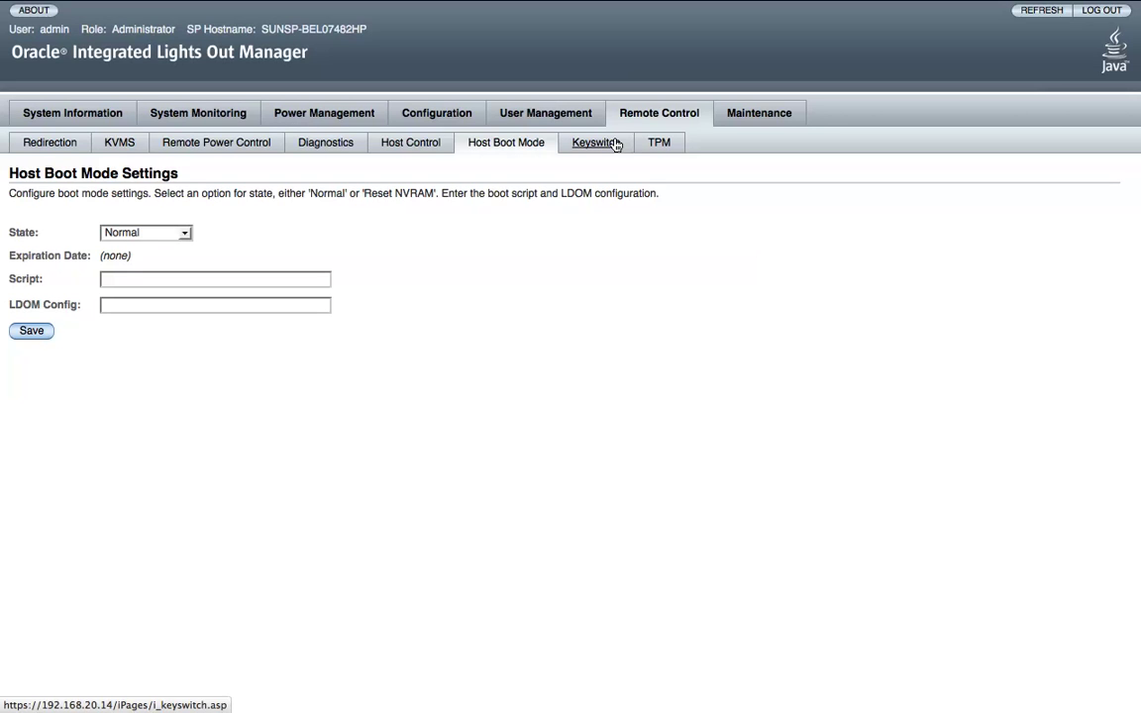
{"action": "left_click", "coordinate": [615, 144]}
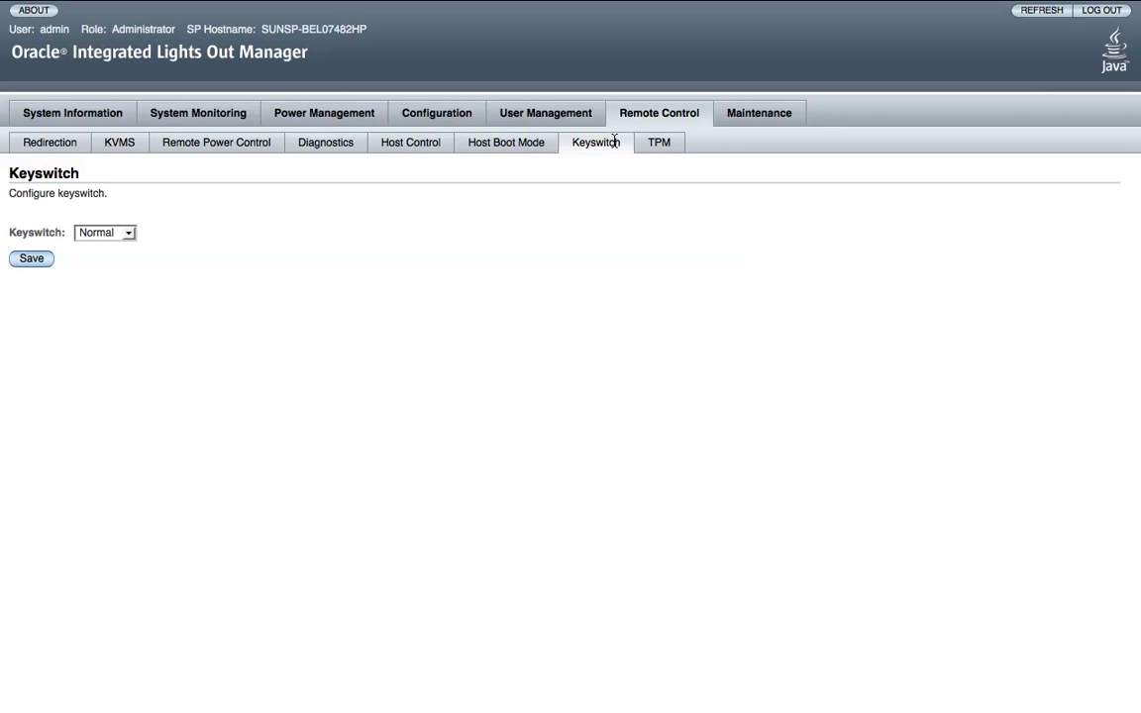
{"action": "left_click", "coordinate": [128, 234]}
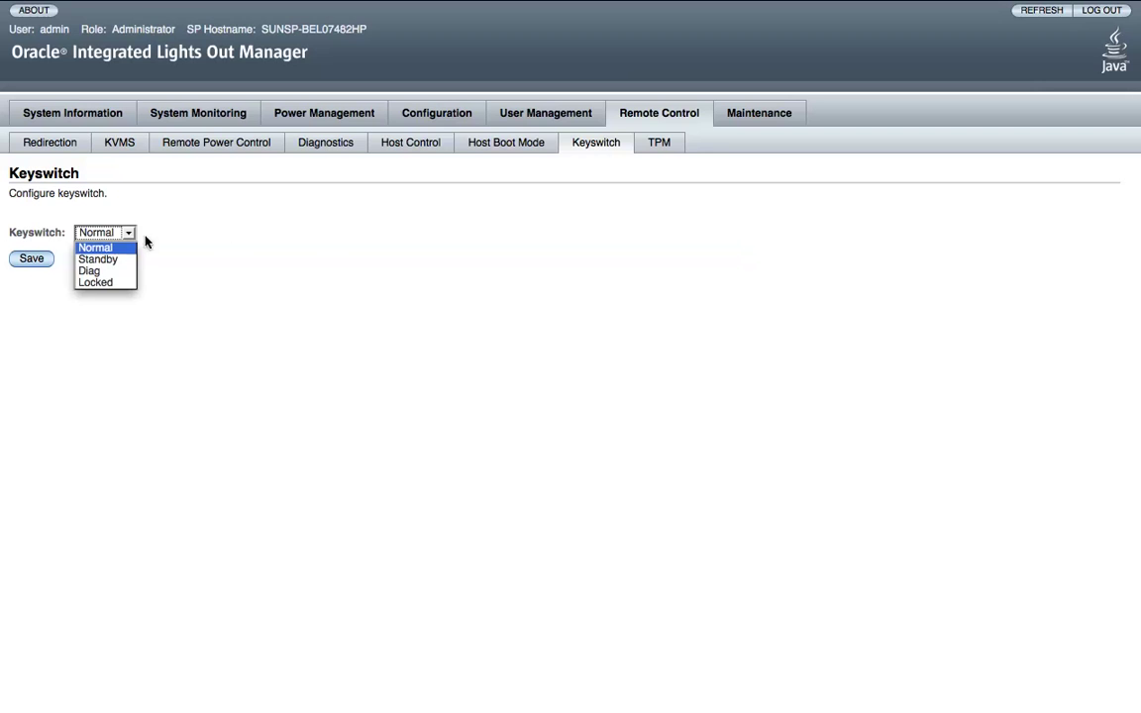
{"action": "left_click", "coordinate": [378, 252]}
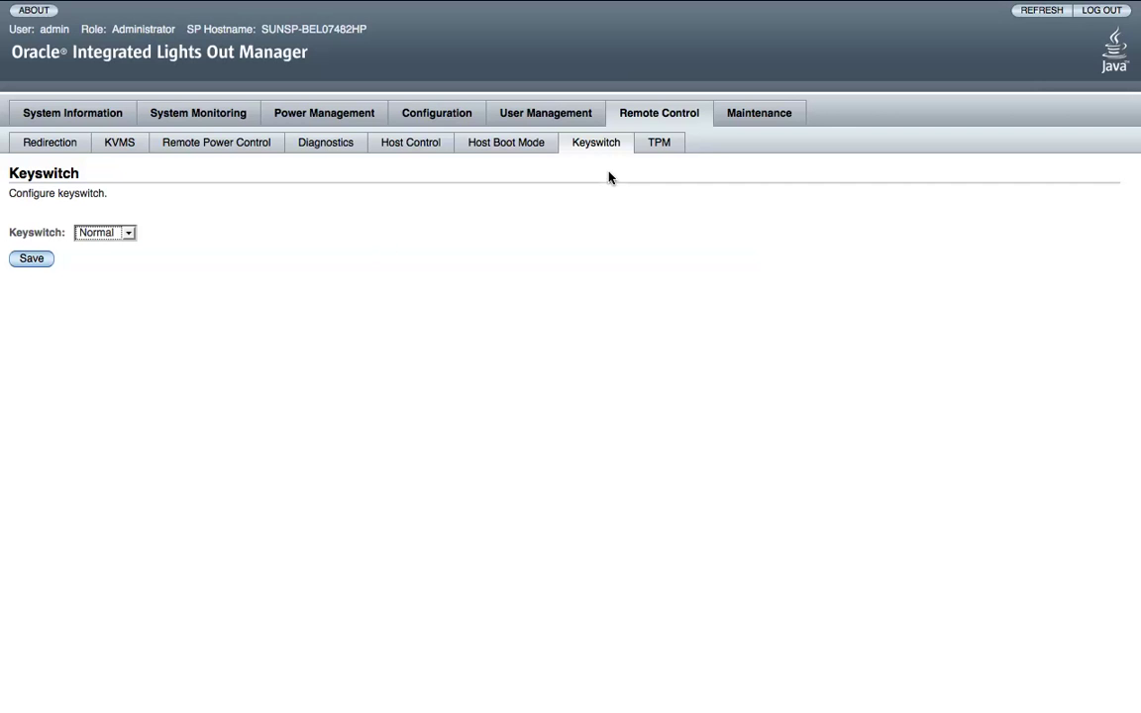
{"action": "left_click", "coordinate": [653, 147]}
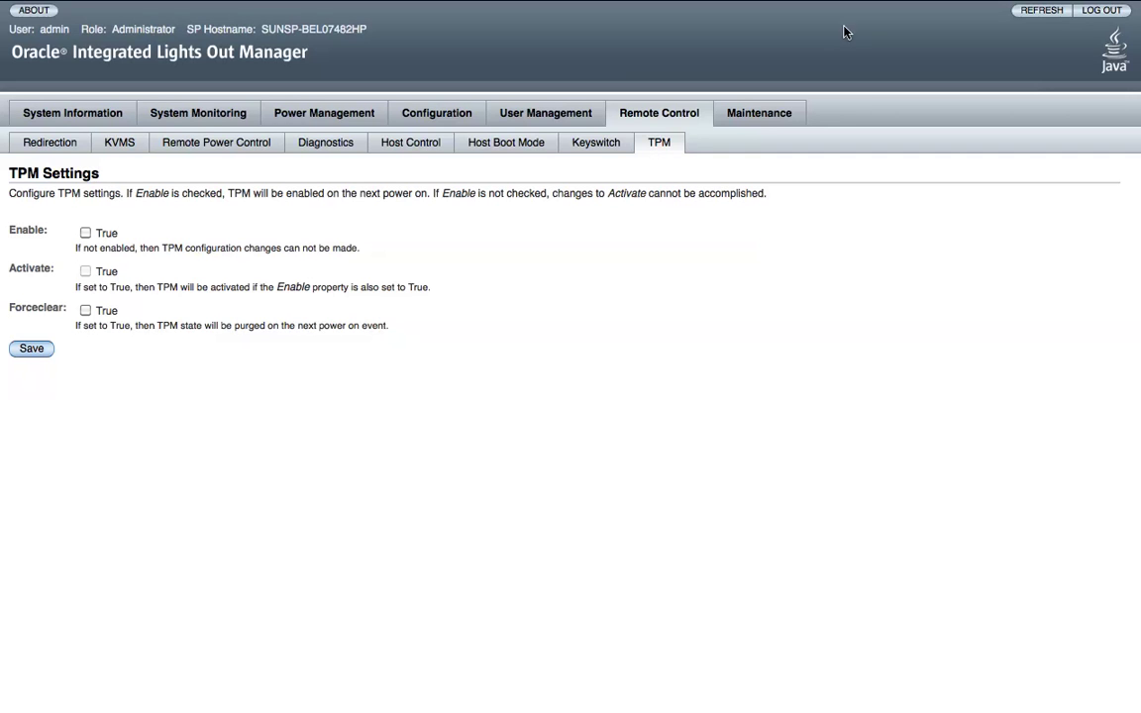
{"action": "left_click", "coordinate": [743, 120]}
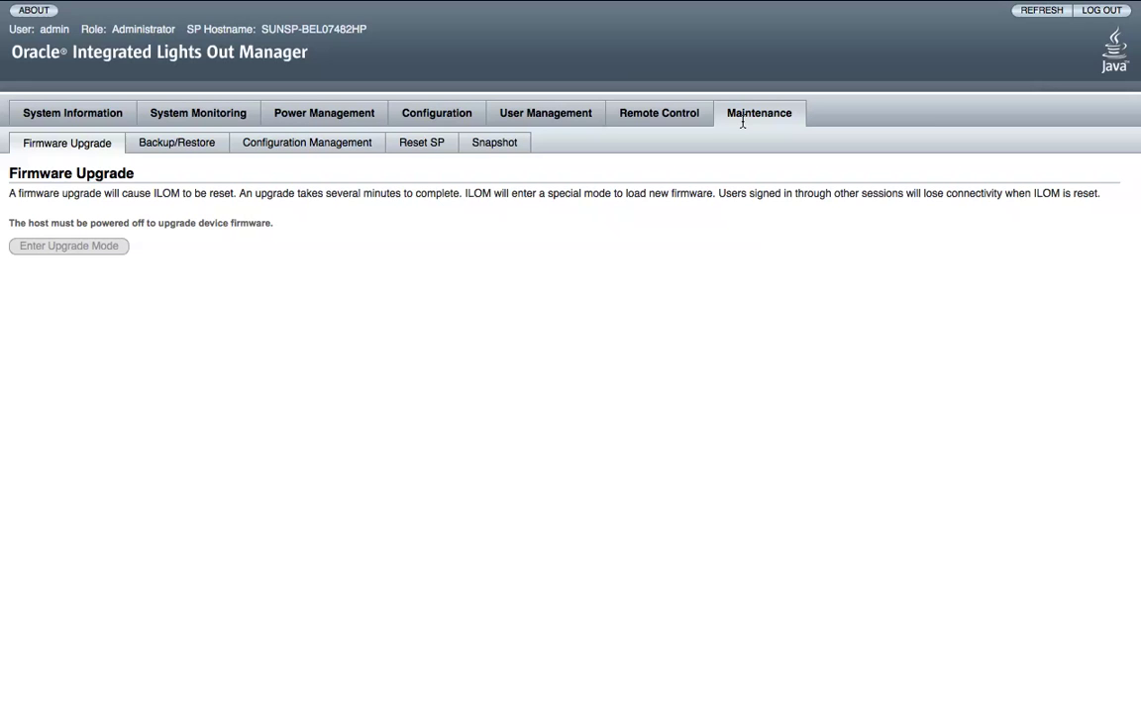
Review Backup/Restore, Configuration Management and Reset SP pages, then the Snapshot utility.
{"action": "left_click", "coordinate": [182, 141]}
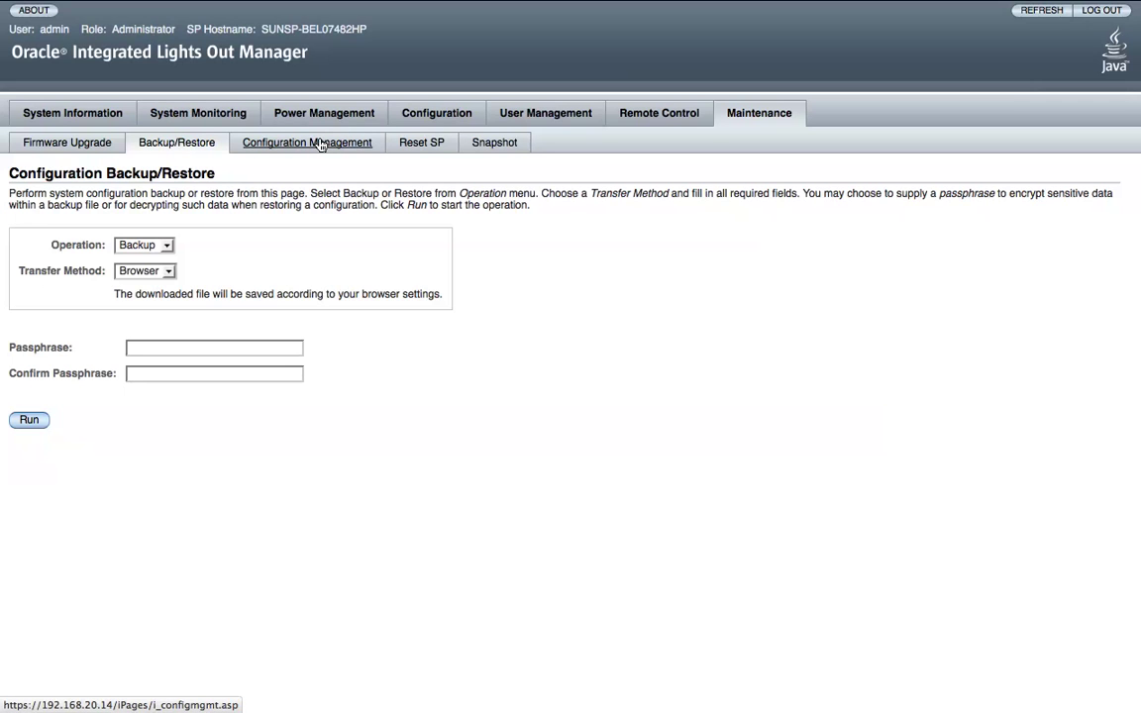
{"action": "left_click", "coordinate": [320, 145]}
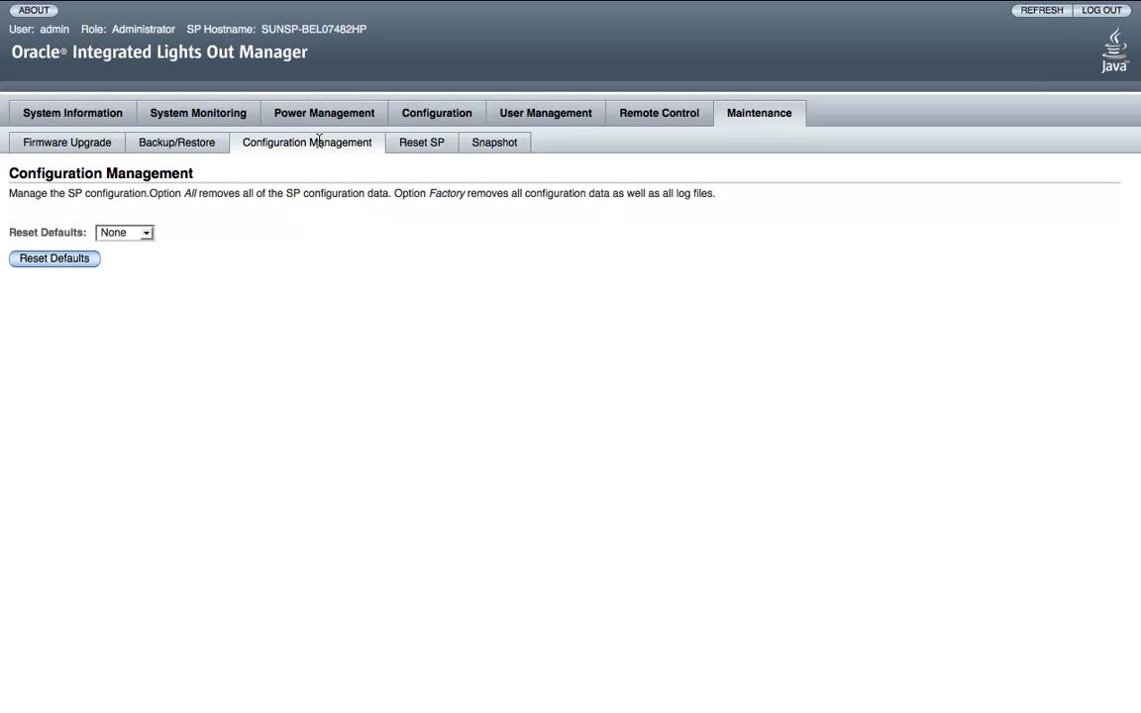
{"action": "left_click", "coordinate": [445, 143]}
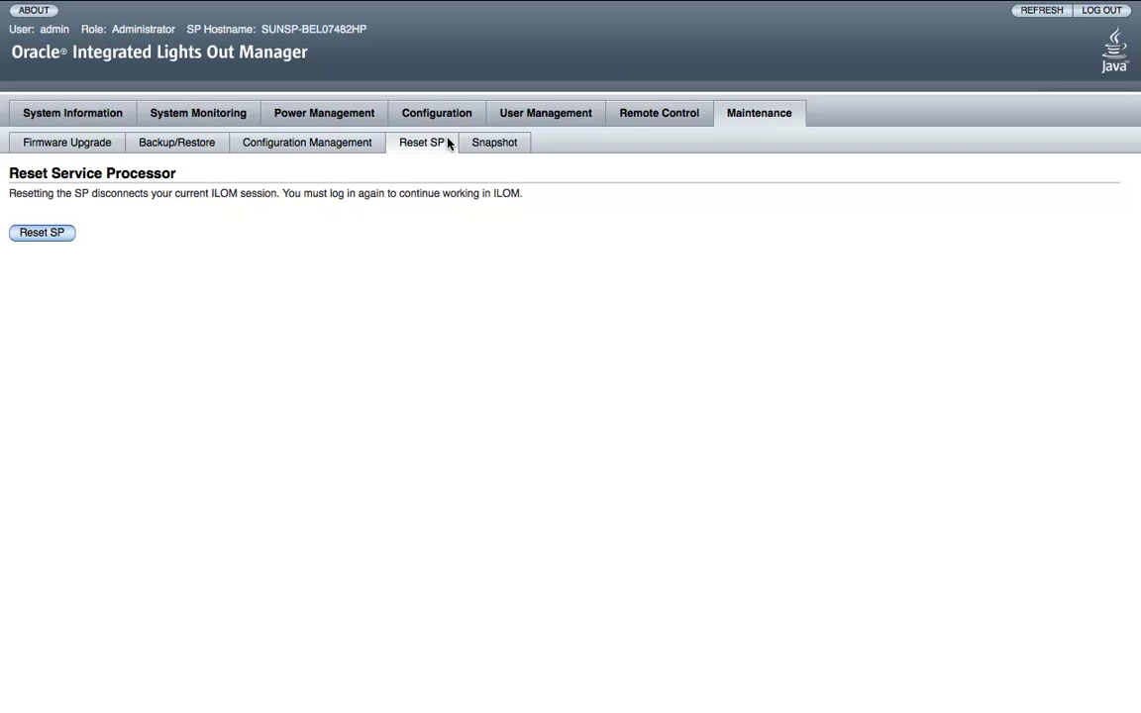
{"action": "left_click", "coordinate": [501, 145]}
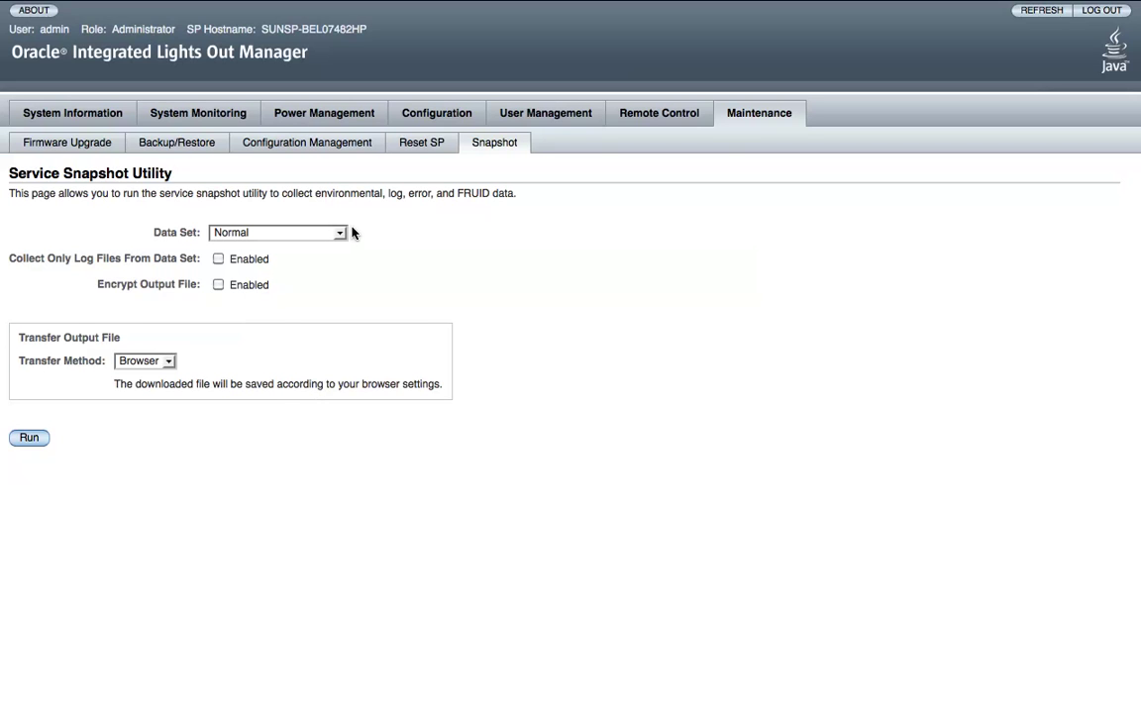
Check the snapshot data set options, keeping Normal, then log out of ILOM.
{"action": "left_click", "coordinate": [328, 235]}
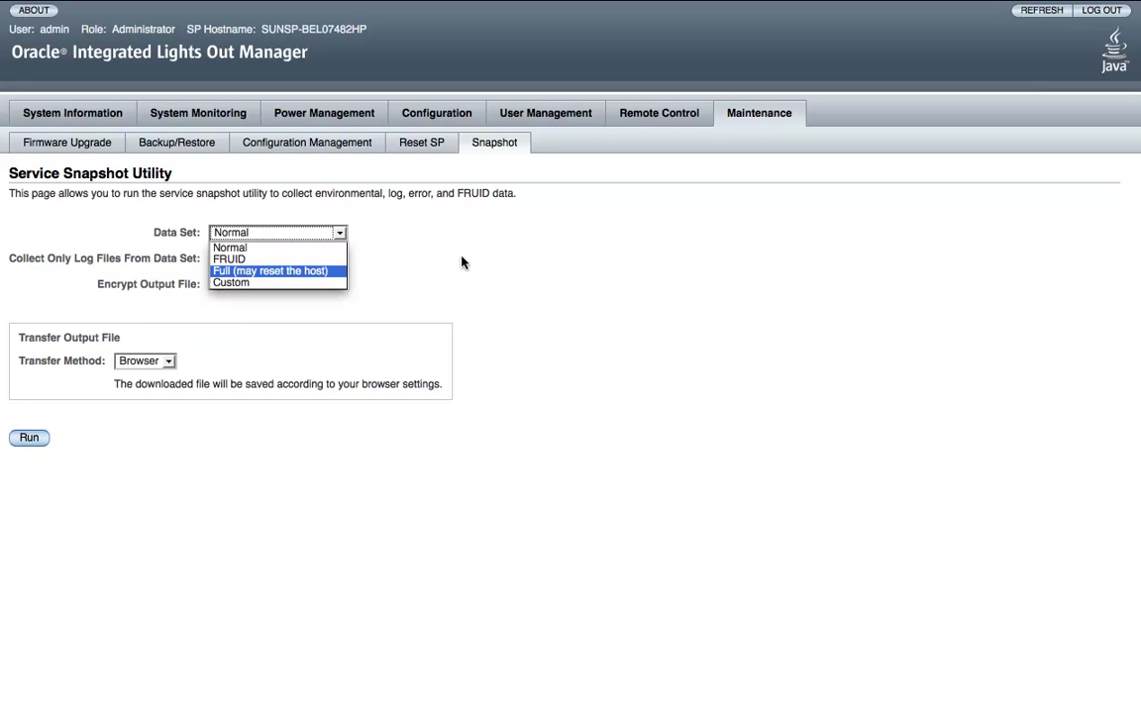
{"action": "left_click", "coordinate": [295, 250]}
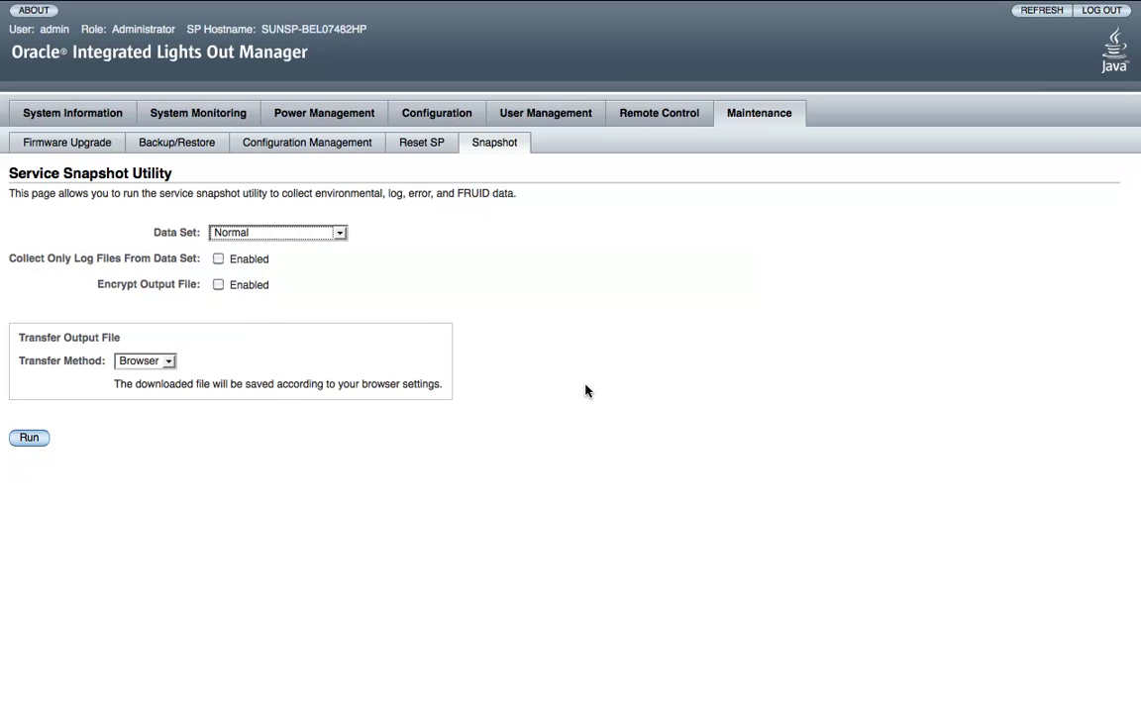
{"action": "left_click", "coordinate": [1121, 14]}
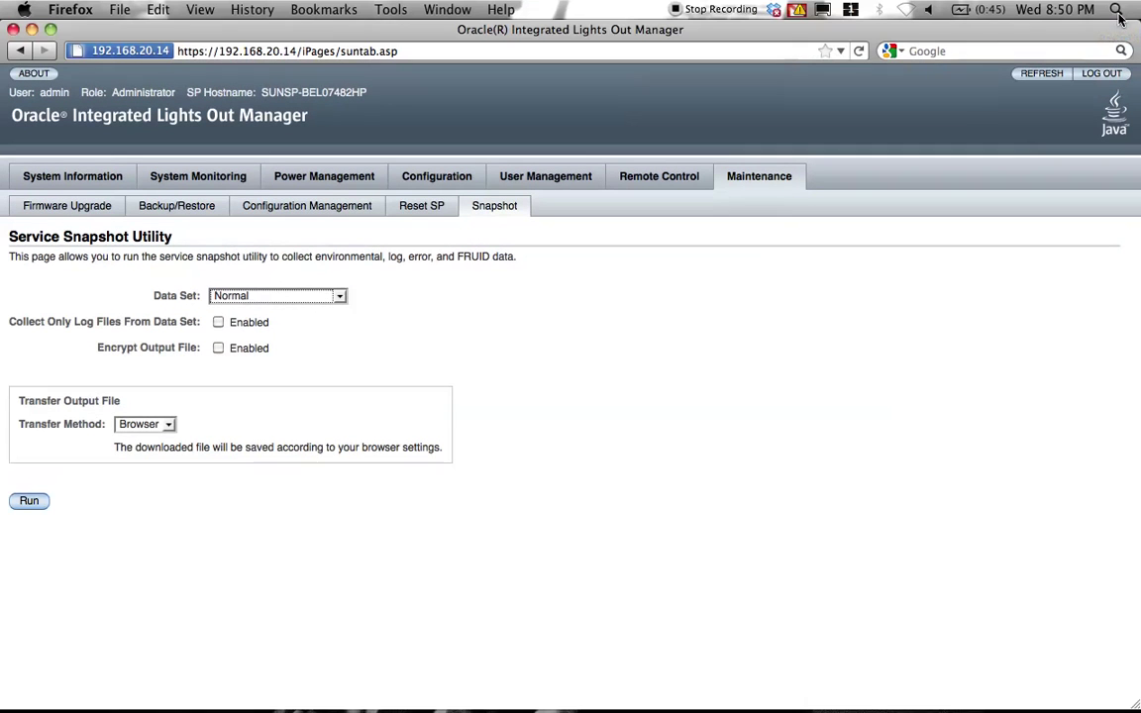
{"action": "left_click", "coordinate": [1106, 76]}
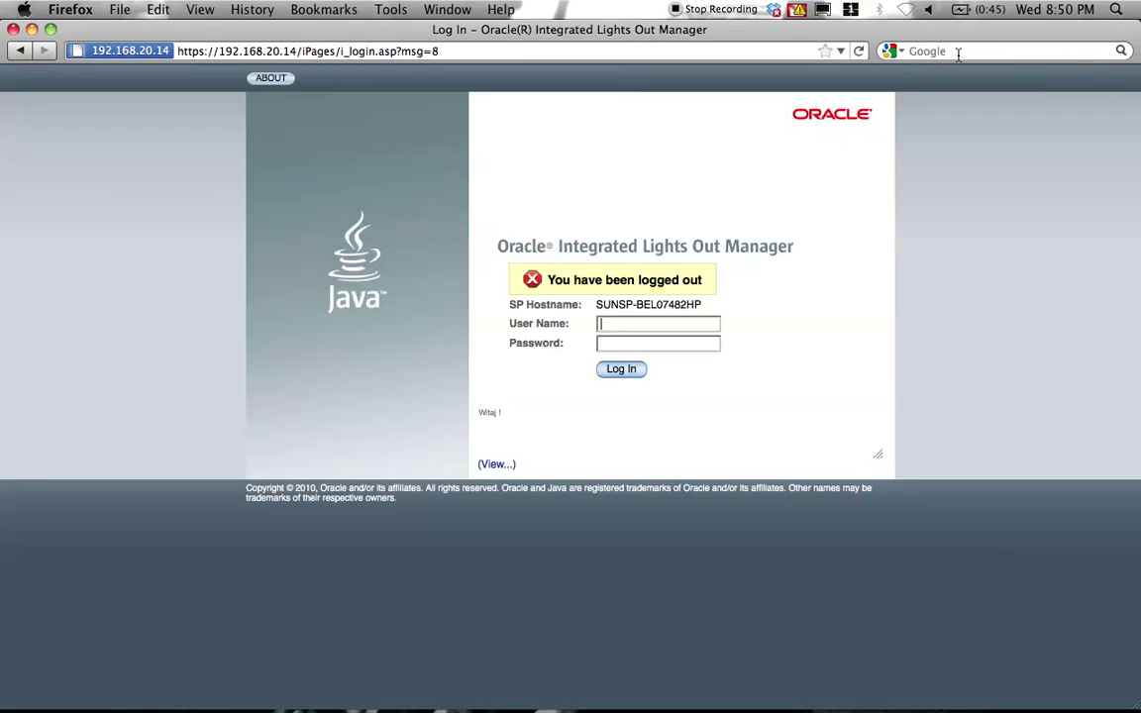